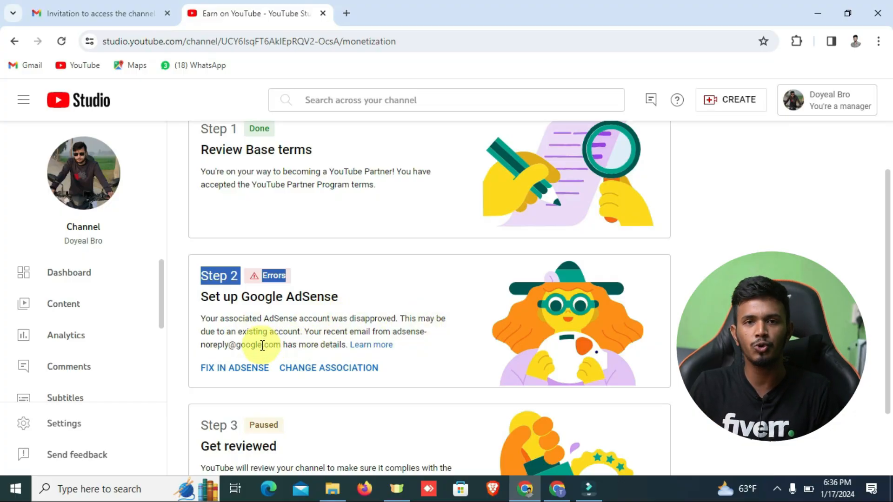
Review the channel name and current subscriber count on the channel dashboard
scroll(360, 344, "down", 2)
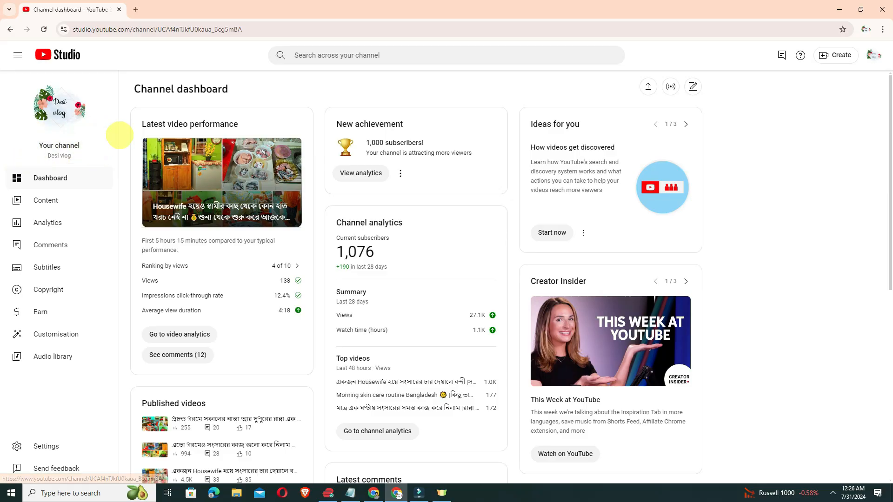
left_click_drag(46, 155, 77, 156)
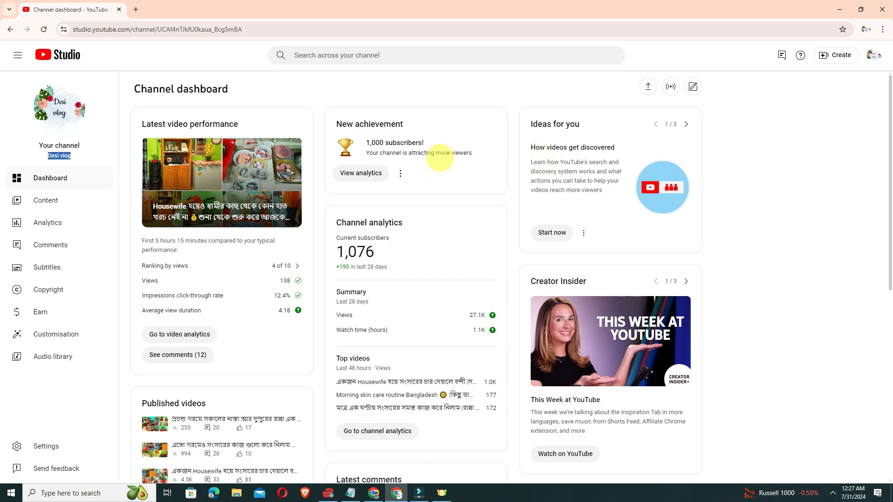
scroll(447, 163, "down", 2)
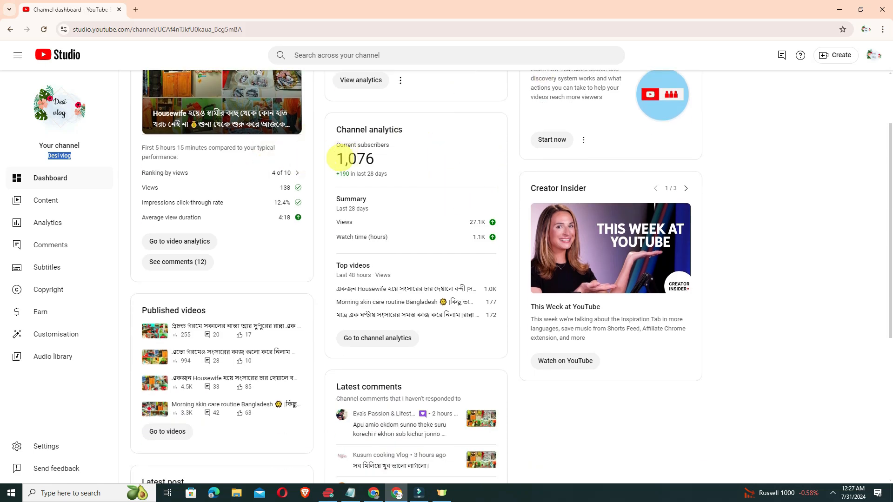
left_click_drag(335, 159, 374, 159)
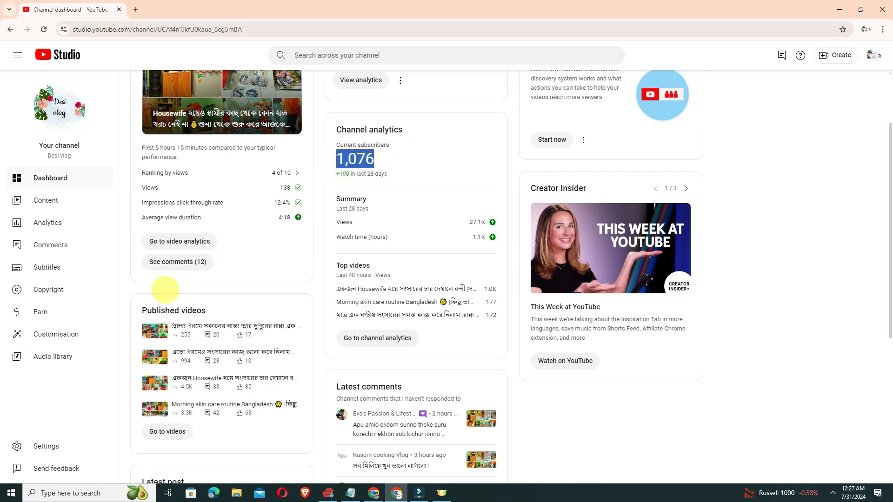
Open the channel's Earn page and review the subscriber, watch-hour and 2-Step Verification requirements for joining the Partner Programme
left_click(43, 313)
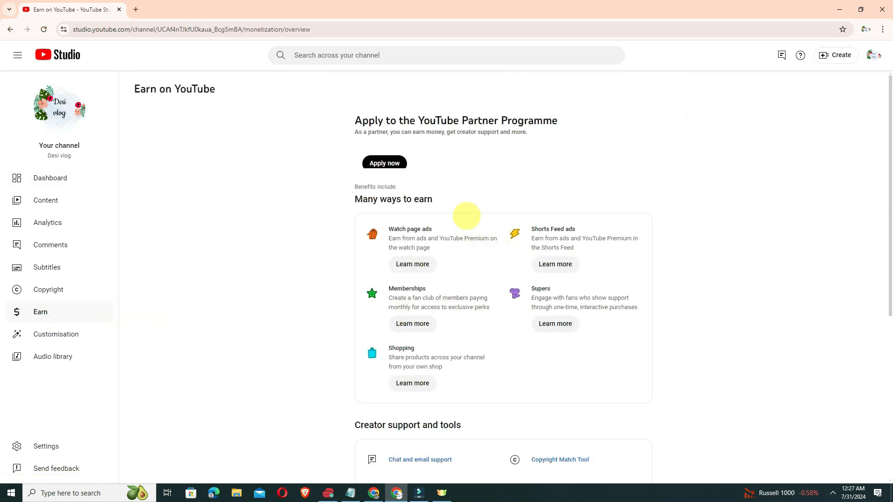
scroll(466, 214, "down", 4)
scroll(466, 214, "down", 2)
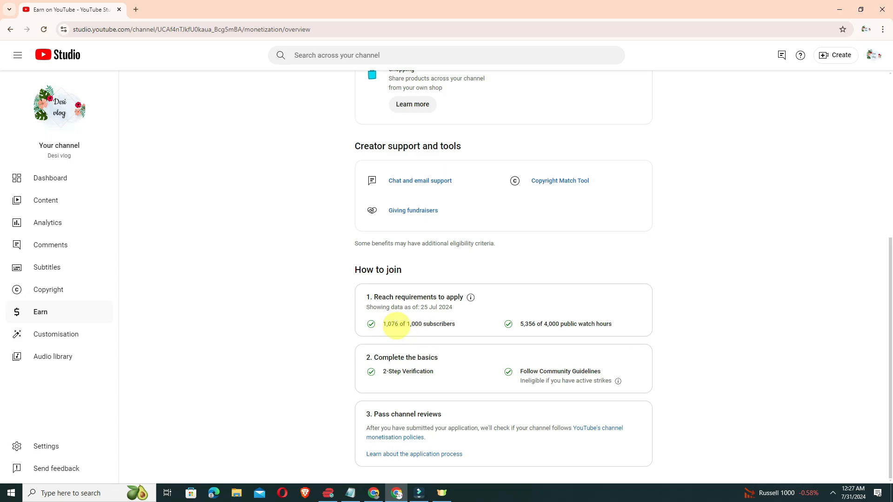
left_click_drag(383, 324, 440, 324)
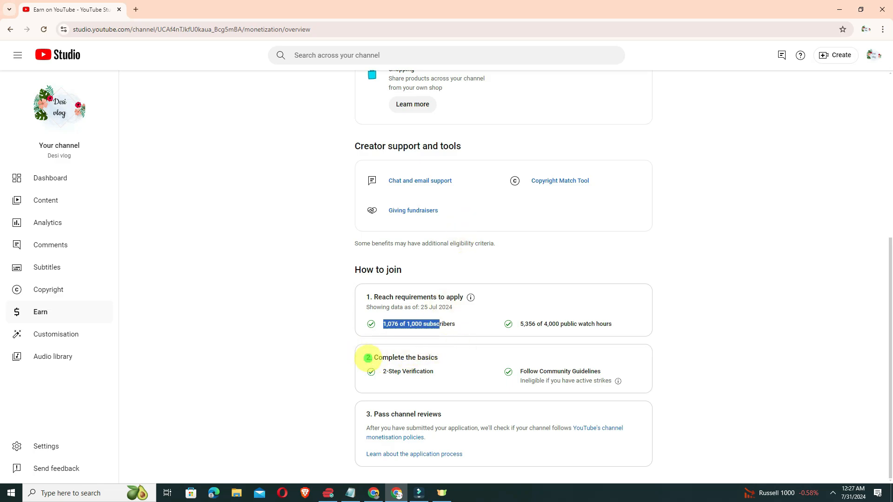
left_click_drag(368, 357, 437, 357)
left_click_drag(383, 371, 426, 371)
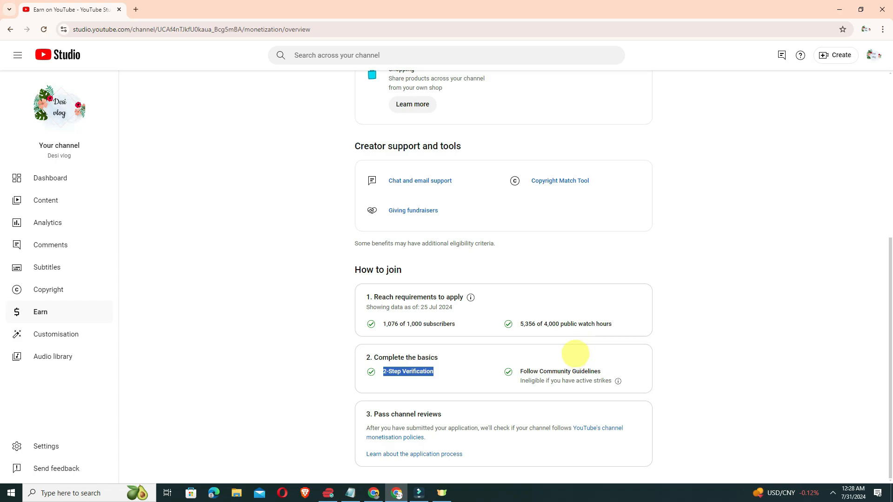
scroll(561, 342, "up", 6)
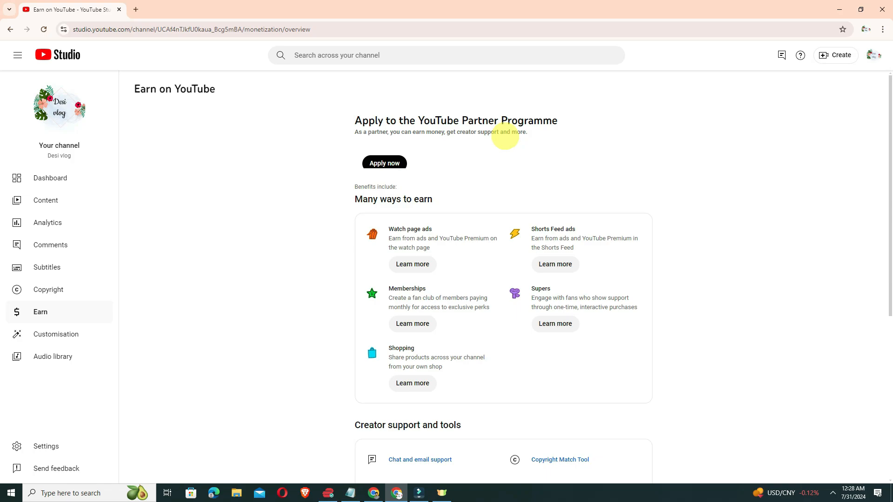
scroll(473, 255, "down", 5)
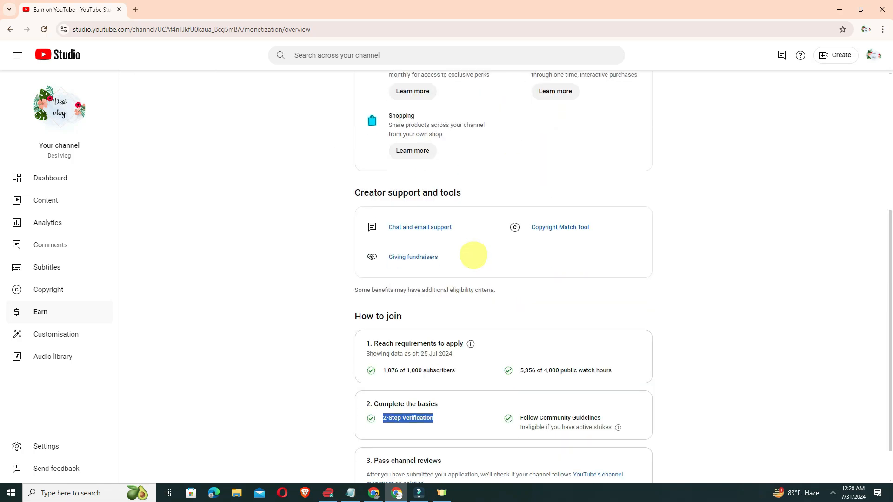
scroll(473, 255, "up", 5)
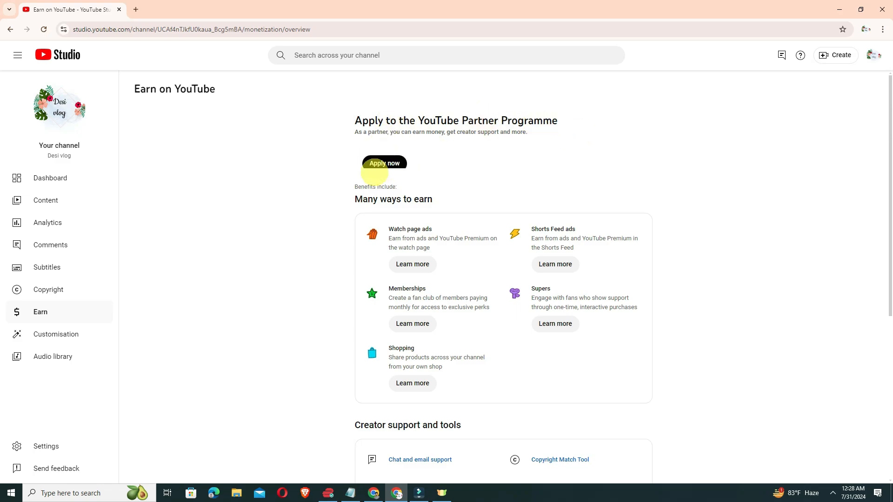
Apply to the YouTube Partner Programme and accept the base terms in Step 1, keeping email updates enabled
left_click(392, 165)
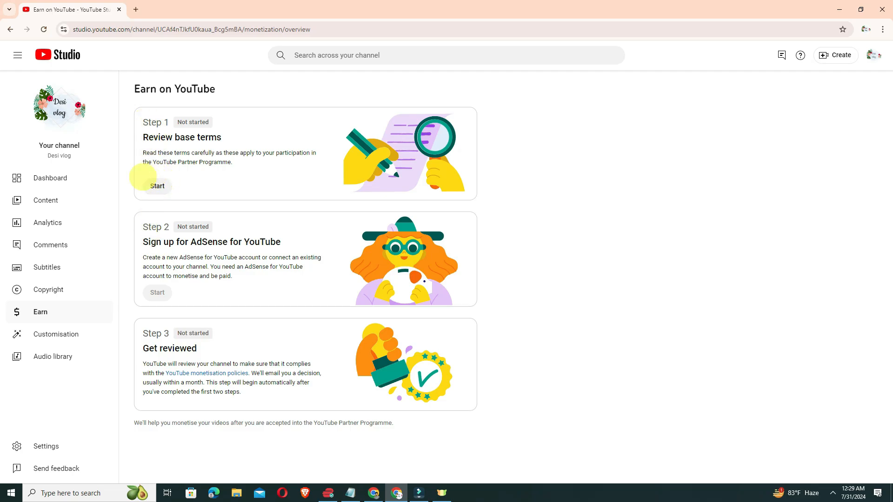
left_click(156, 186)
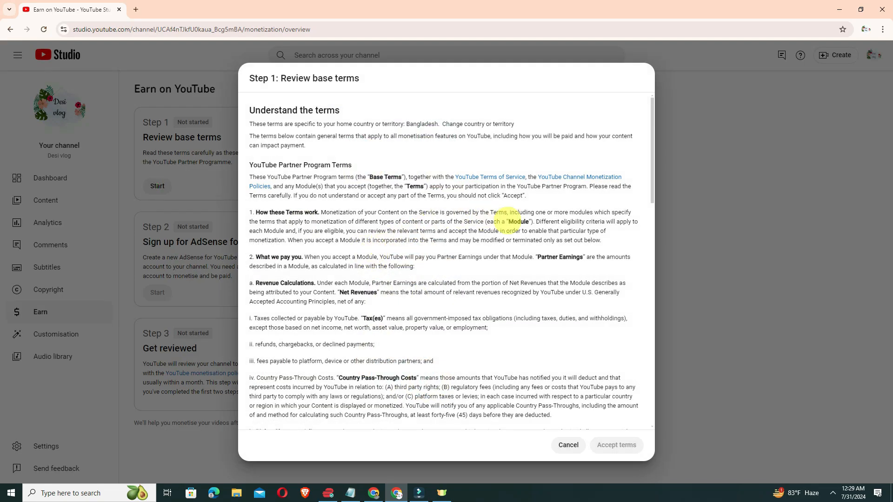
scroll(539, 221, "down", 8)
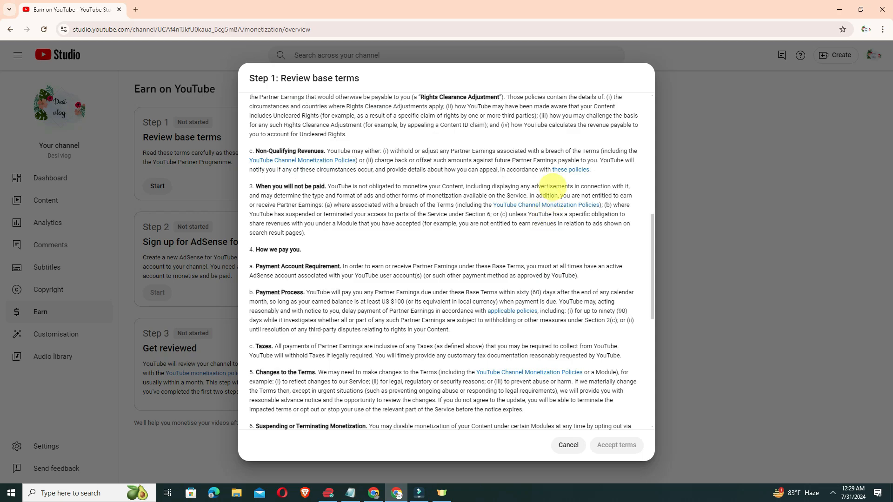
scroll(546, 195, "down", 7)
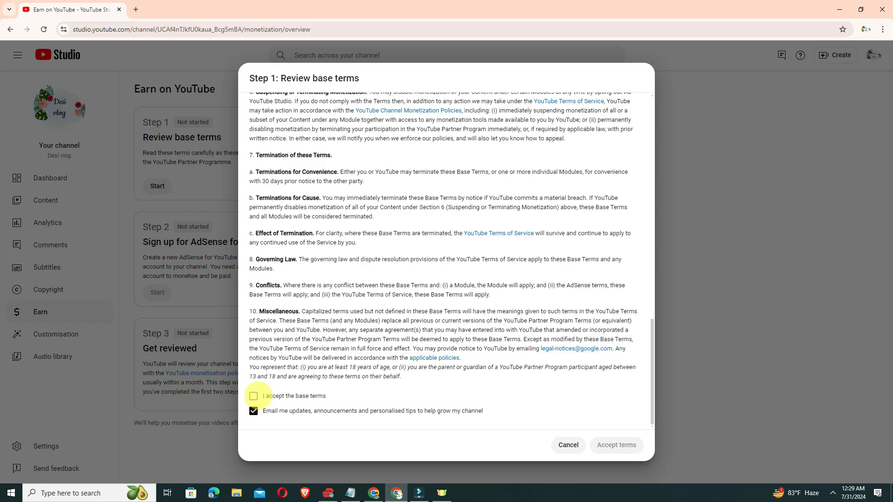
left_click(253, 397)
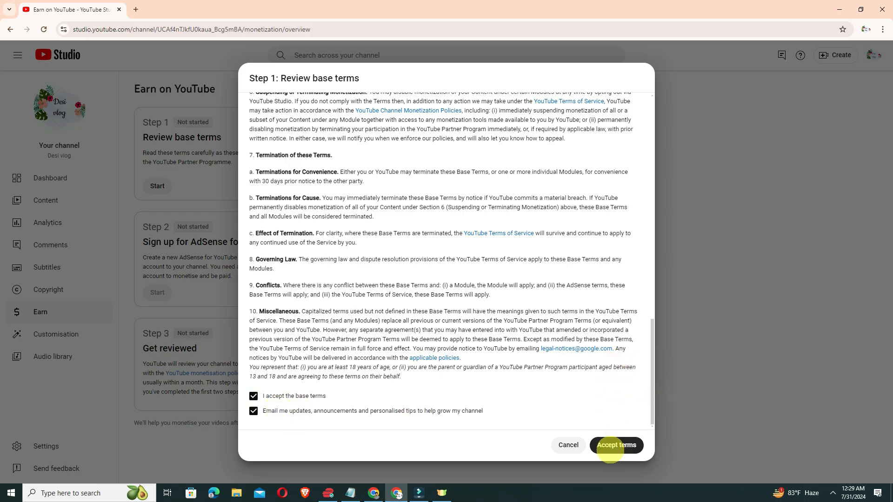
left_click(609, 445)
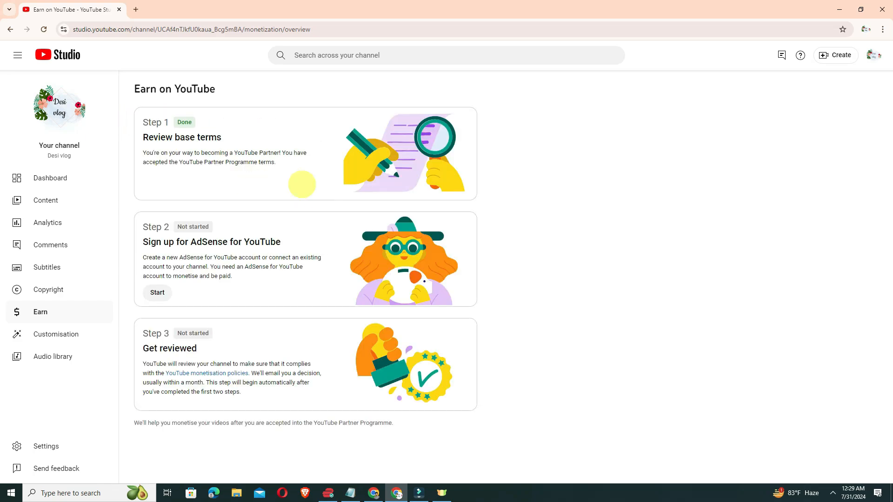
Check the status of the base terms step and the AdSense for YouTube sign-up step
left_click_drag(140, 121, 217, 126)
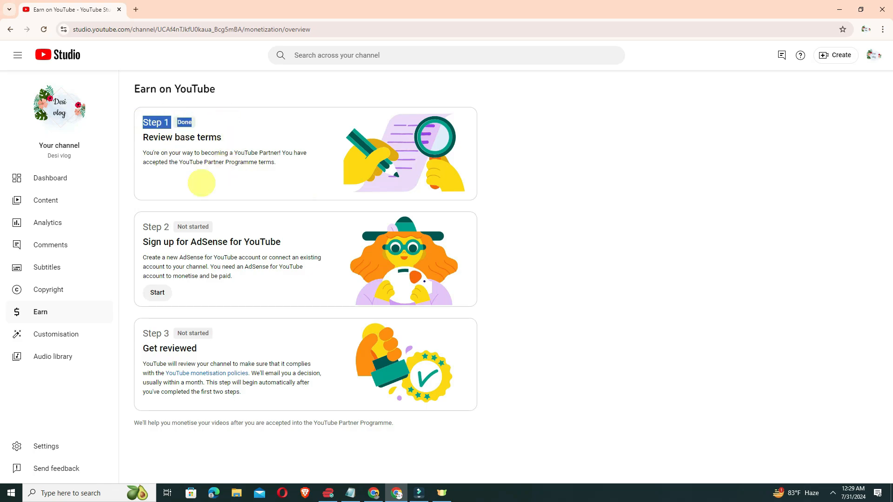
left_click_drag(148, 227, 215, 219)
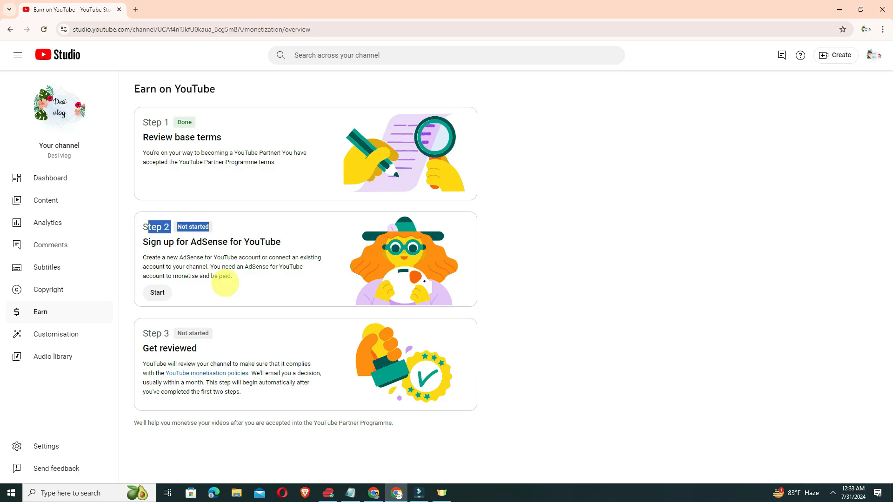
left_click_drag(142, 227, 216, 242)
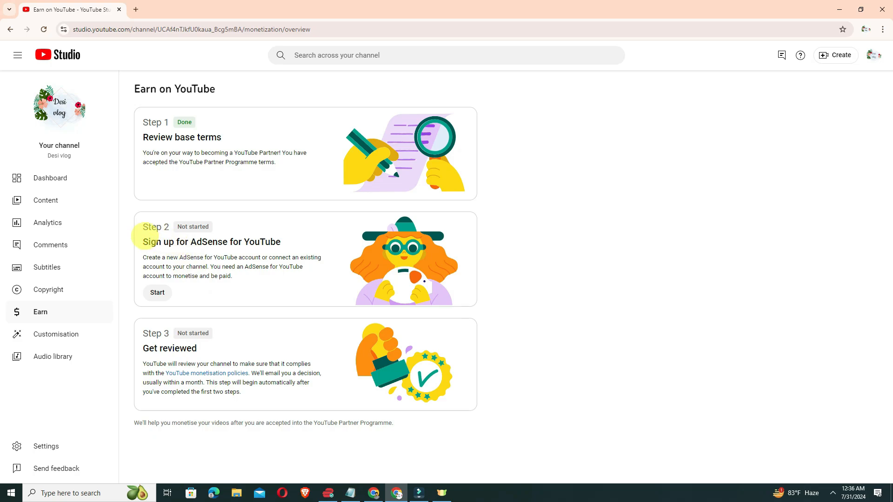
left_click(142, 229)
left_click_drag(143, 229, 250, 241)
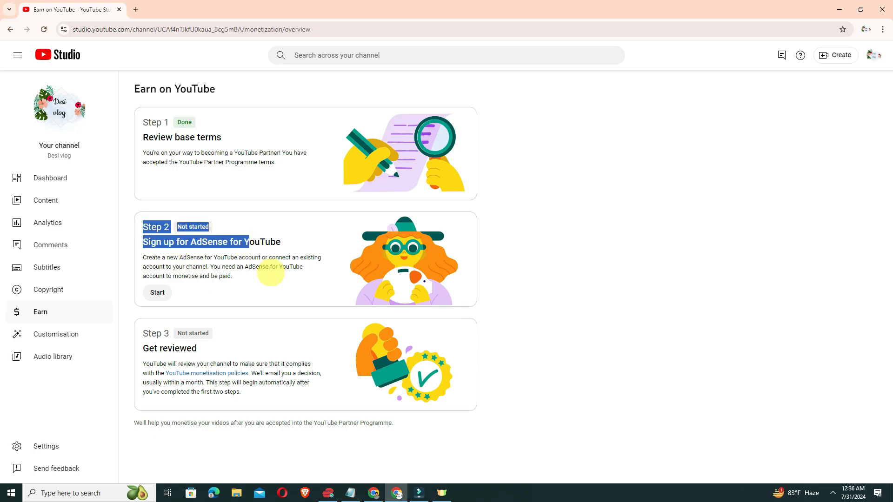
Start the AdSense for YouTube sign-up, answering "No, I don't have an existing account", and continue with the listed Google account
left_click(157, 293)
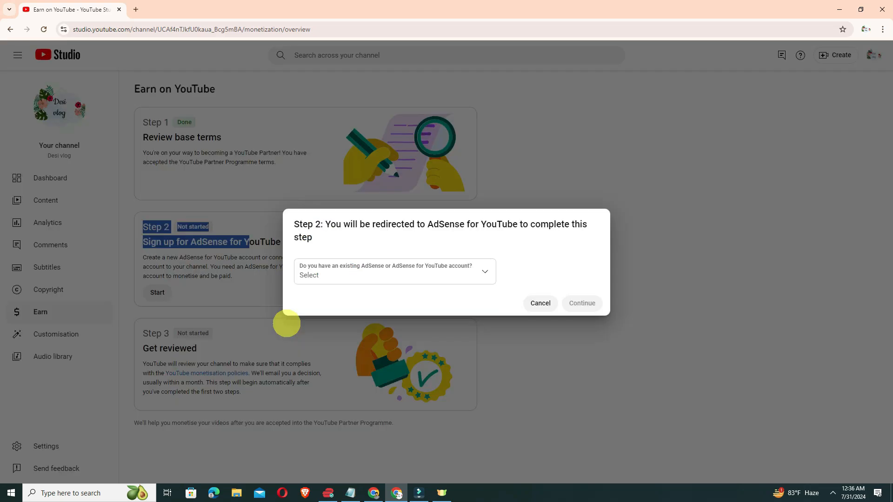
left_click(398, 262)
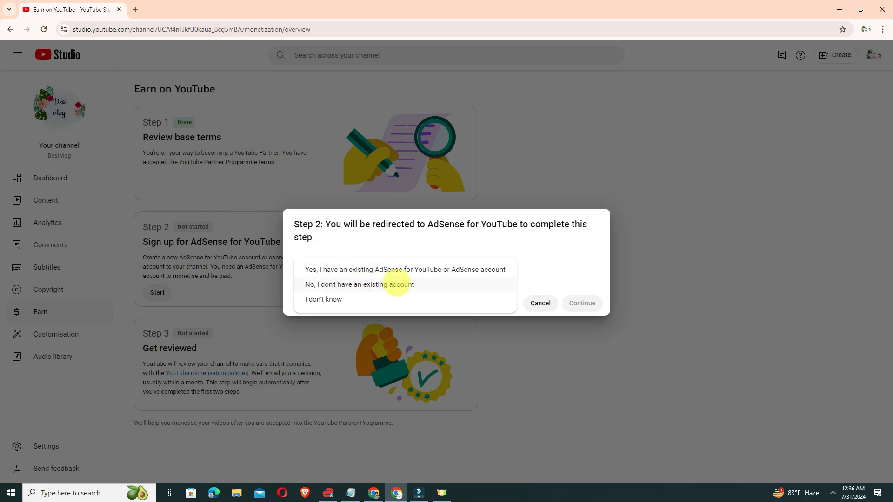
left_click(387, 285)
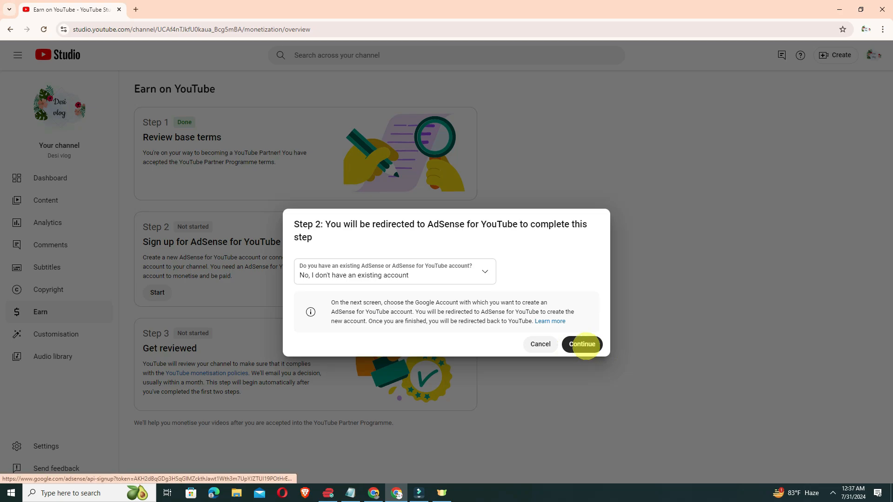
left_click(586, 346)
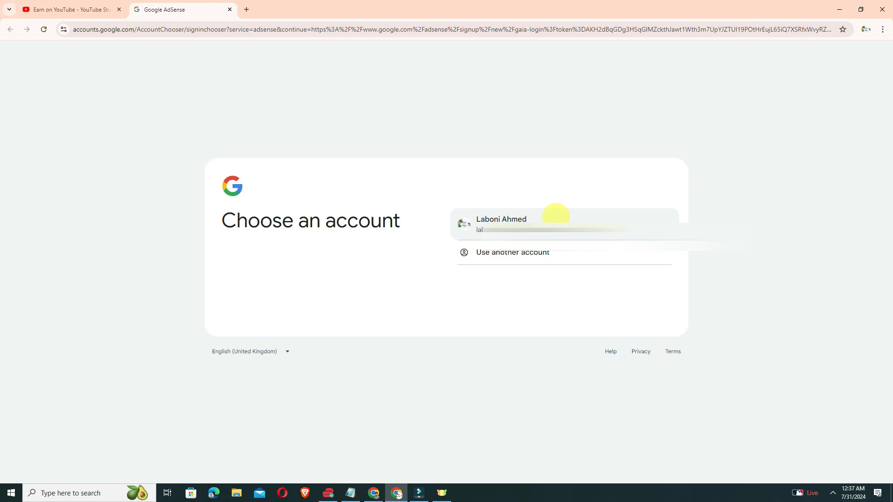
left_click(523, 219)
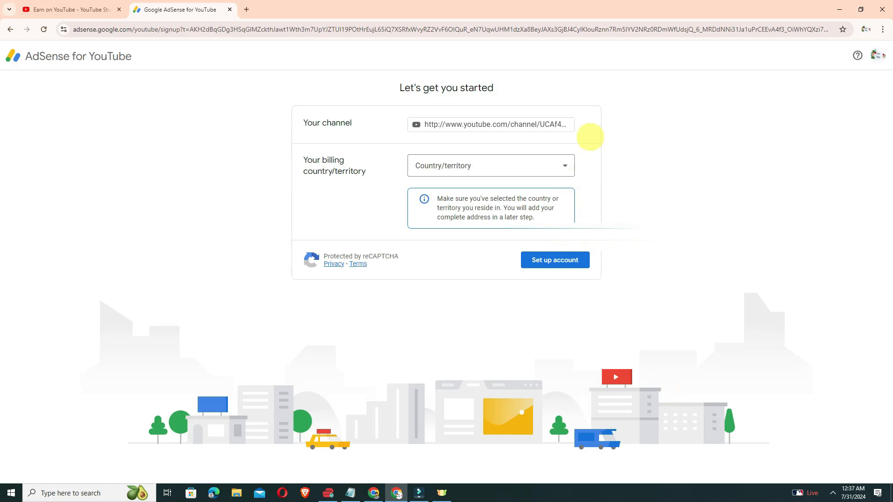
Check the linked channel and set the billing country/territory to Bangladesh
left_click_drag(303, 122, 582, 124)
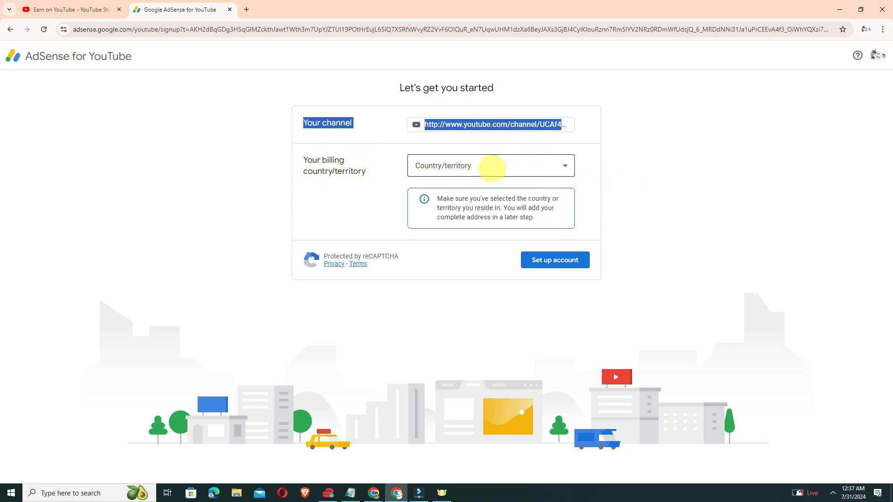
left_click(508, 166)
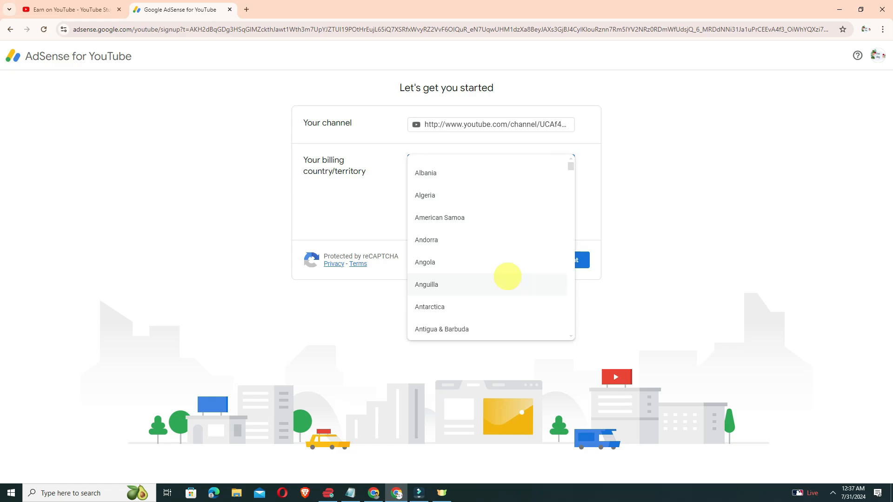
scroll(465, 293, "down", 7)
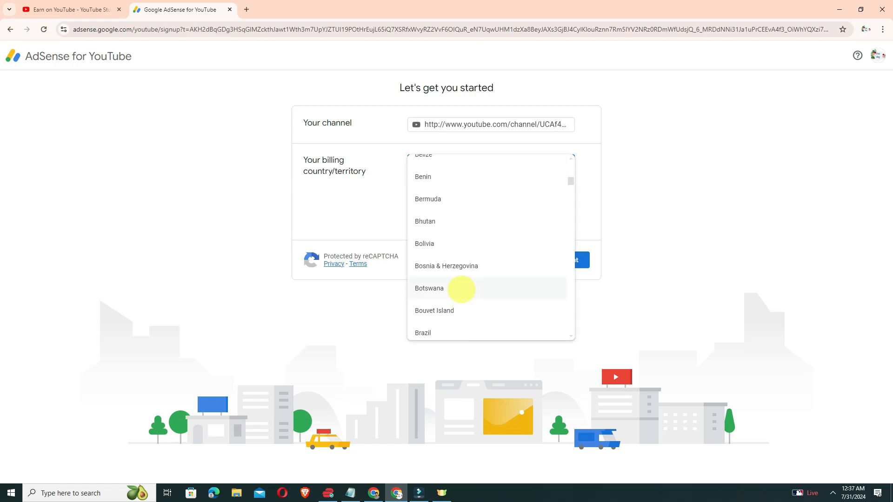
left_click(448, 204)
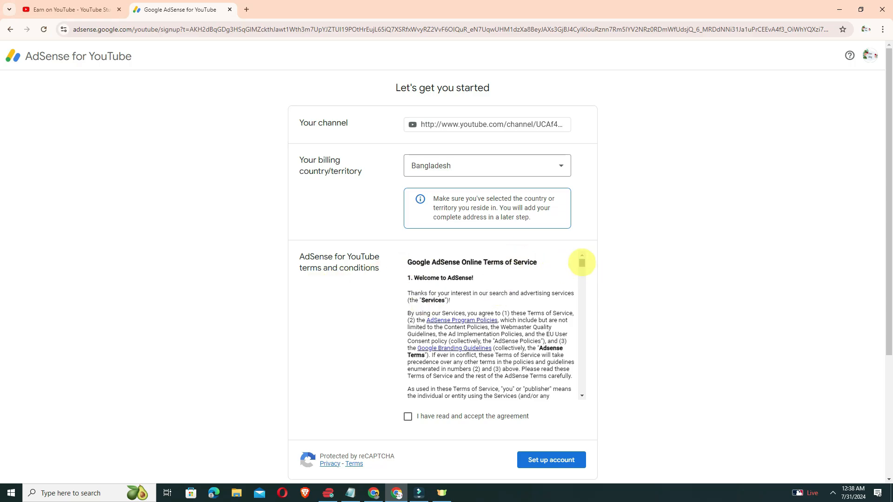
Read through the AdSense for YouTube terms to the end, accept the agreement and set up the account
left_click_drag(582, 261, 582, 389)
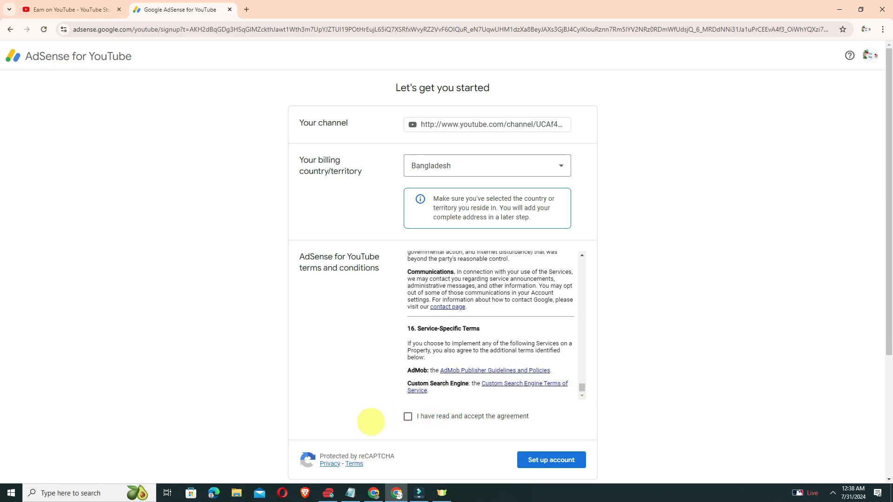
left_click(408, 416)
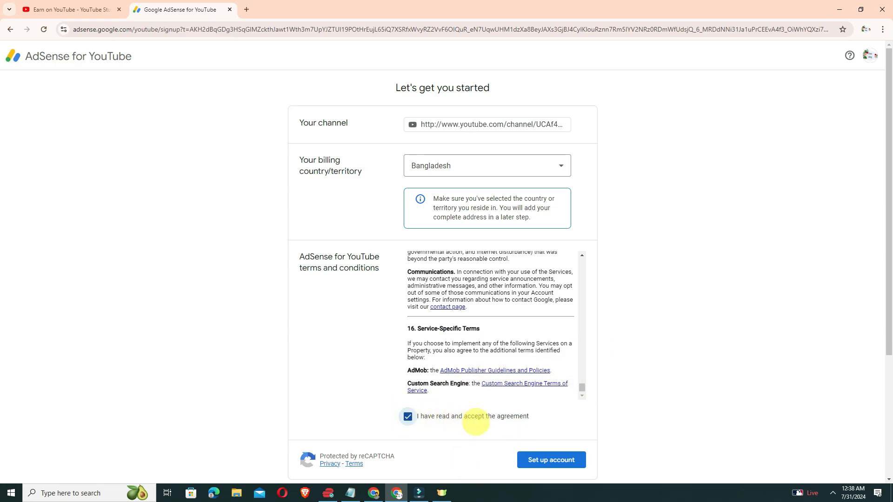
scroll(561, 410, "down", 3)
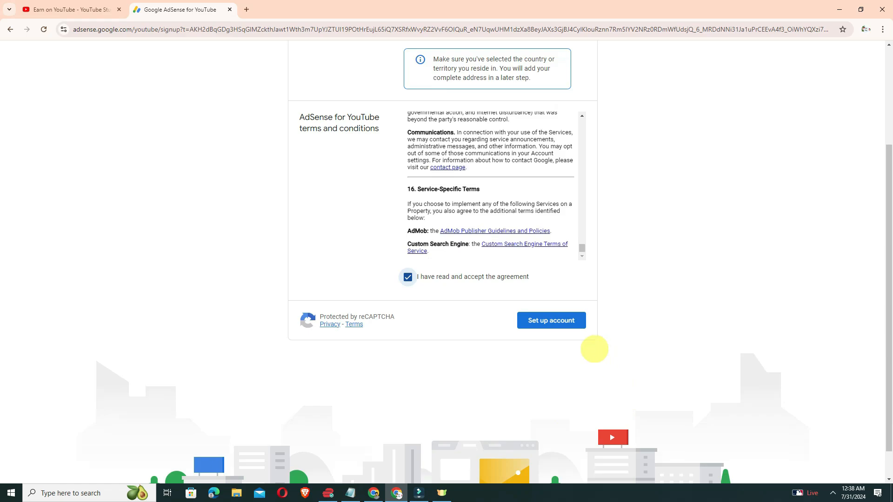
left_click(551, 330)
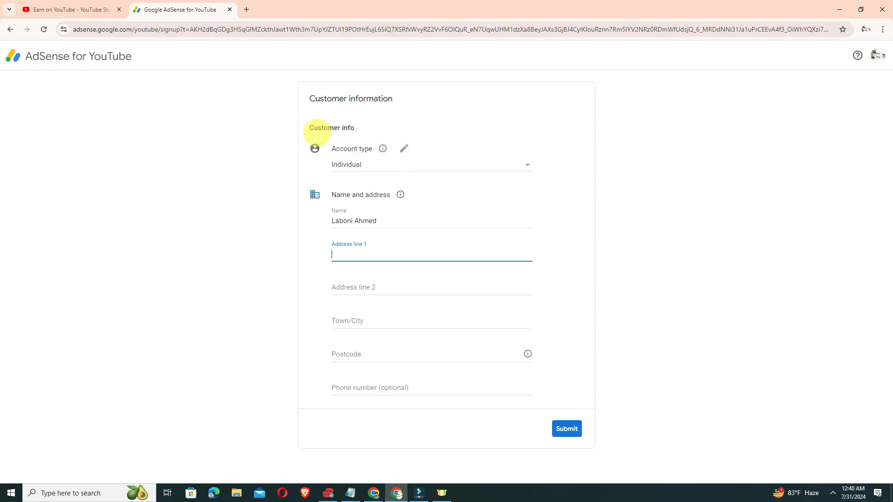
Set the customer account type to Individual and review the available account type options
left_click_drag(335, 148, 404, 149)
left_click(525, 166)
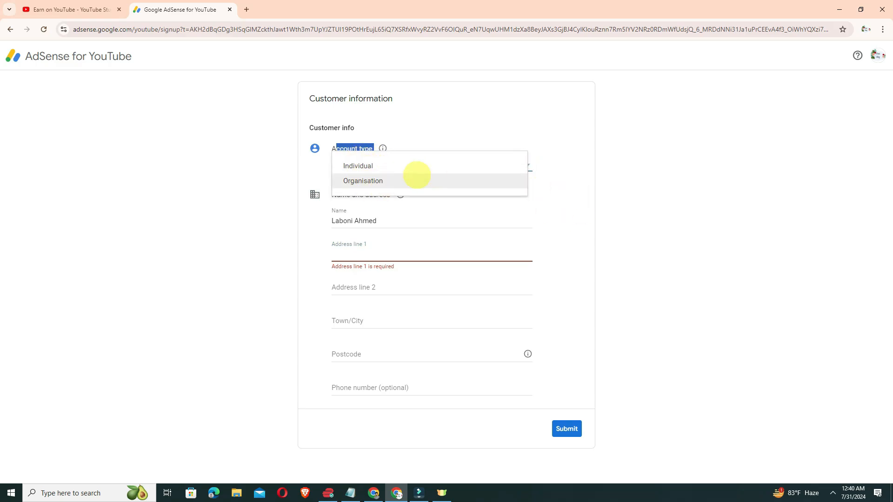
left_click(389, 166)
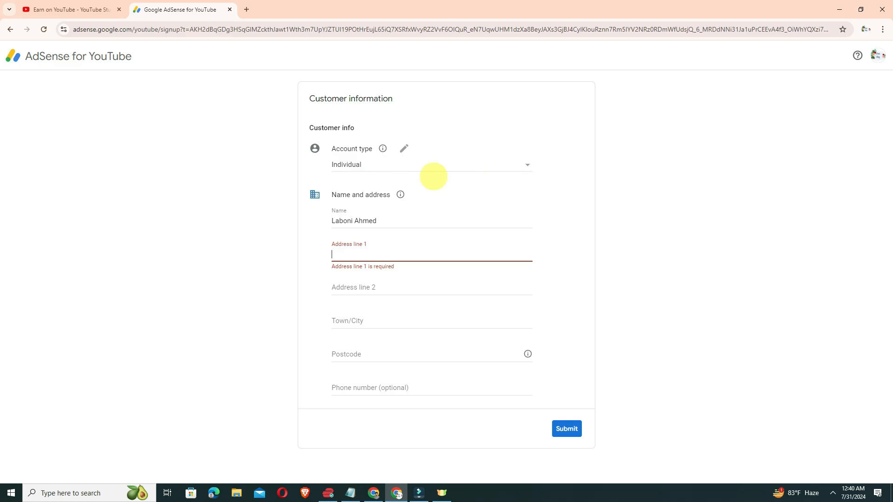
left_click(527, 166)
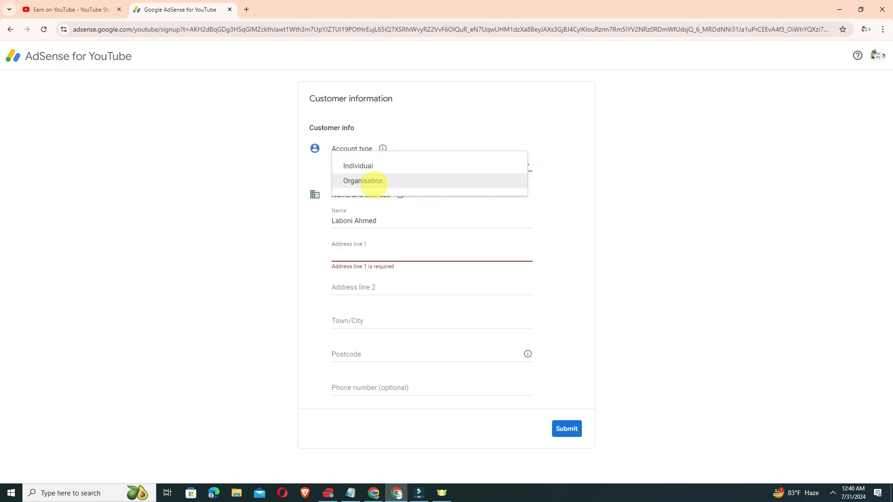
left_click(567, 155)
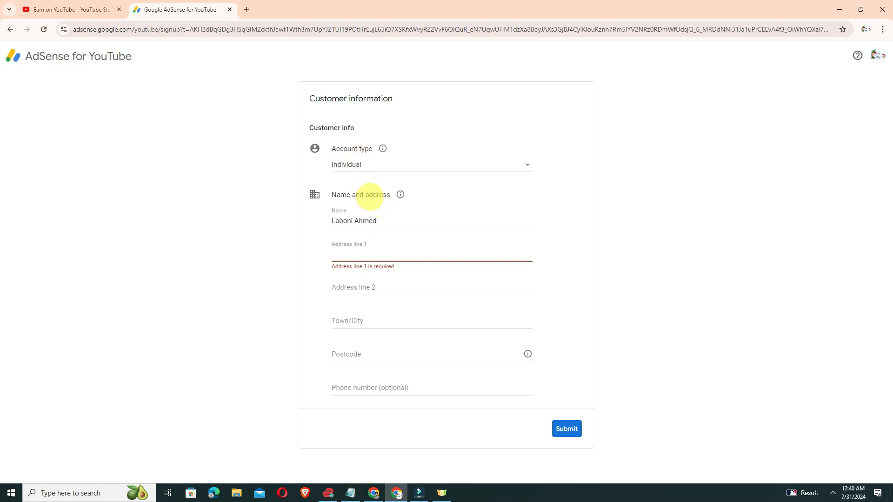
Check the explanation for the name and address section and clear the prefilled customer name
left_click(332, 195)
left_click_drag(332, 194, 399, 195)
mouse_move(400, 195)
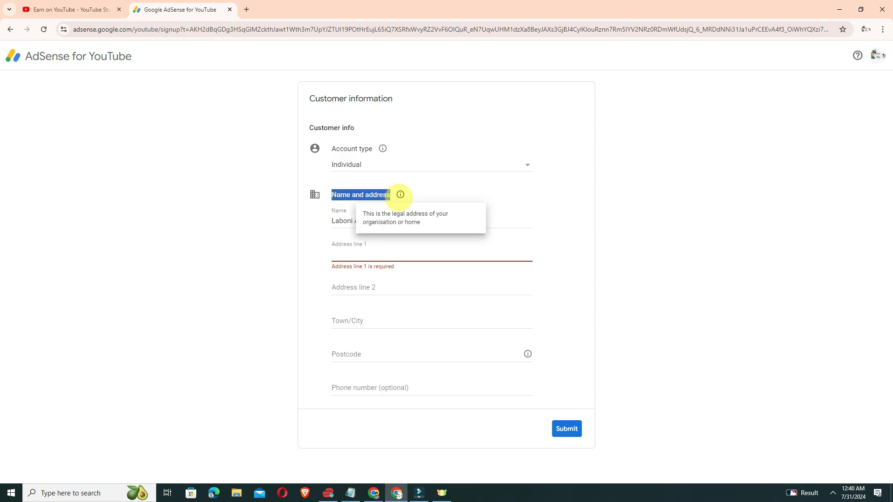
left_click(336, 217)
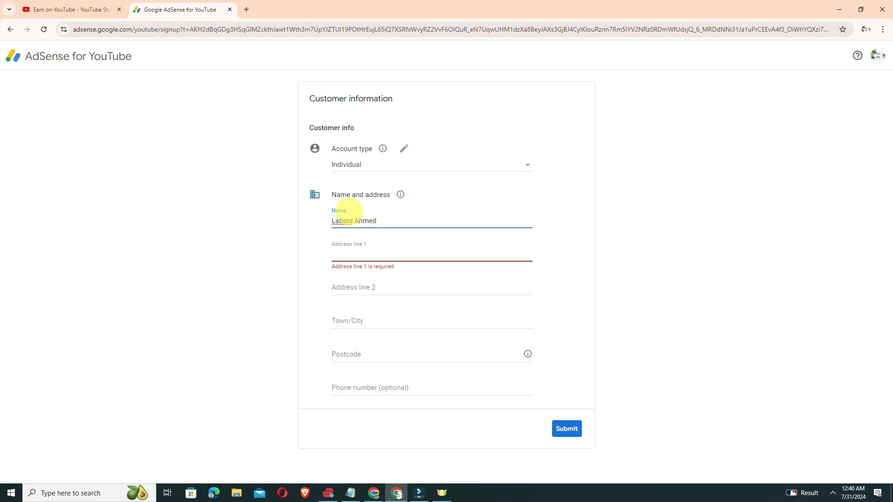
left_click(388, 223)
left_click_drag(388, 223, 315, 221)
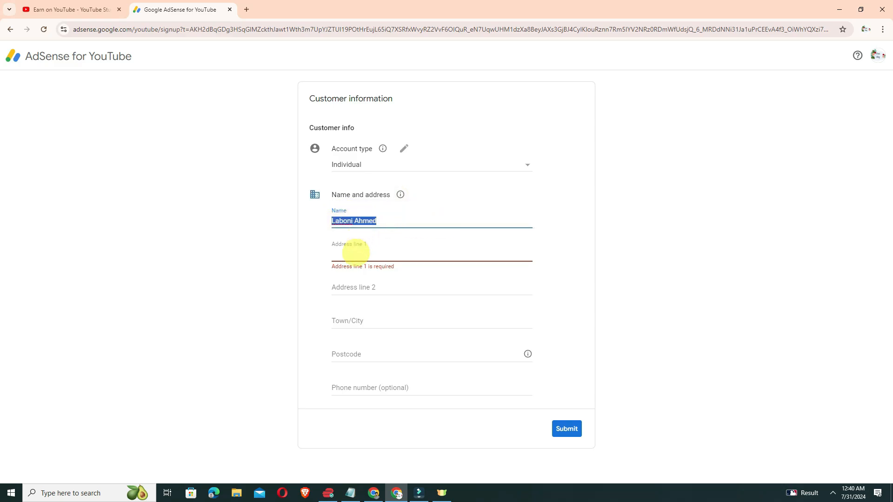
key("BackSpace")
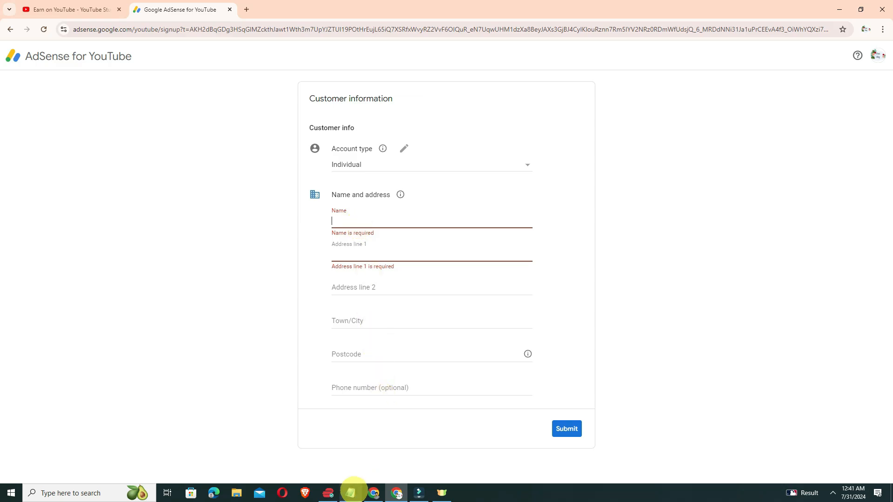
Copy the customer's full name from the Notepad notes and paste it into the Name field of the AdSense form
left_click(351, 493)
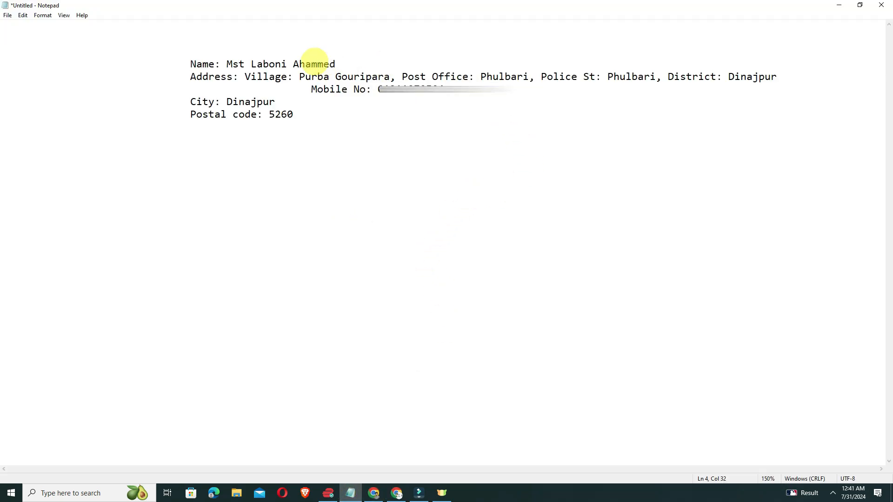
left_click_drag(226, 63, 335, 64)
right_click(332, 62)
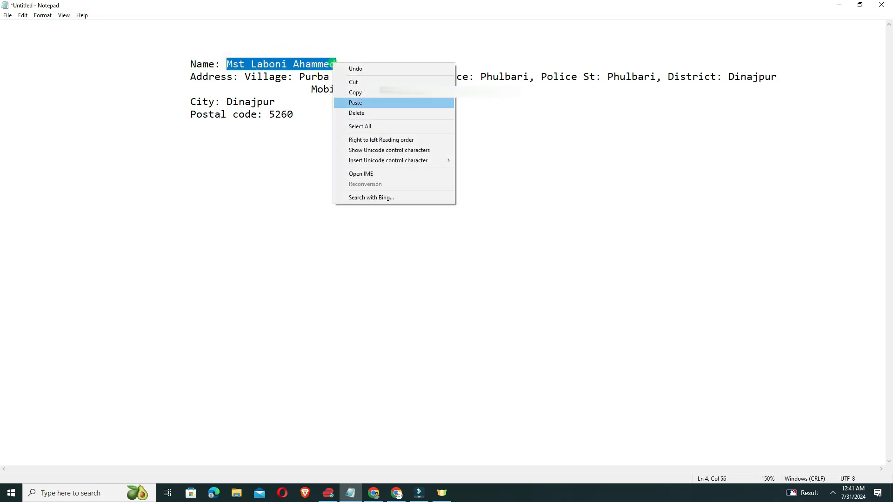
left_click(368, 91)
left_click(397, 493)
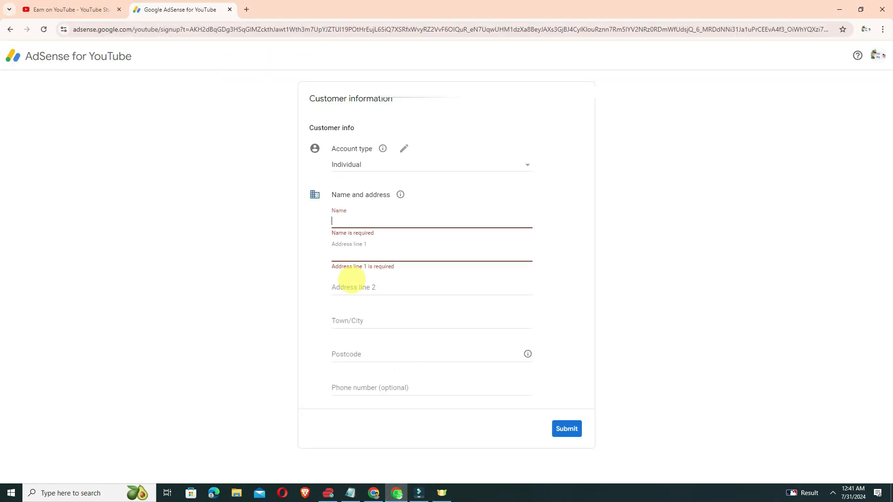
right_click(346, 221)
left_click(368, 310)
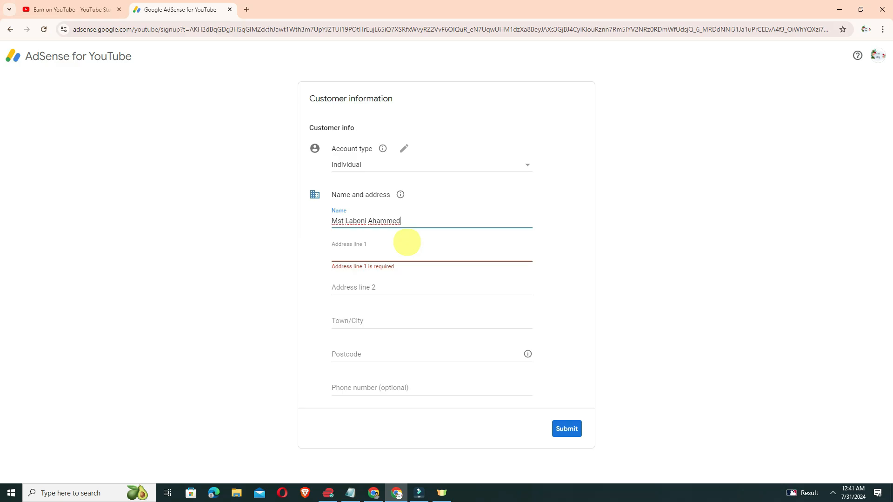
left_click(349, 255)
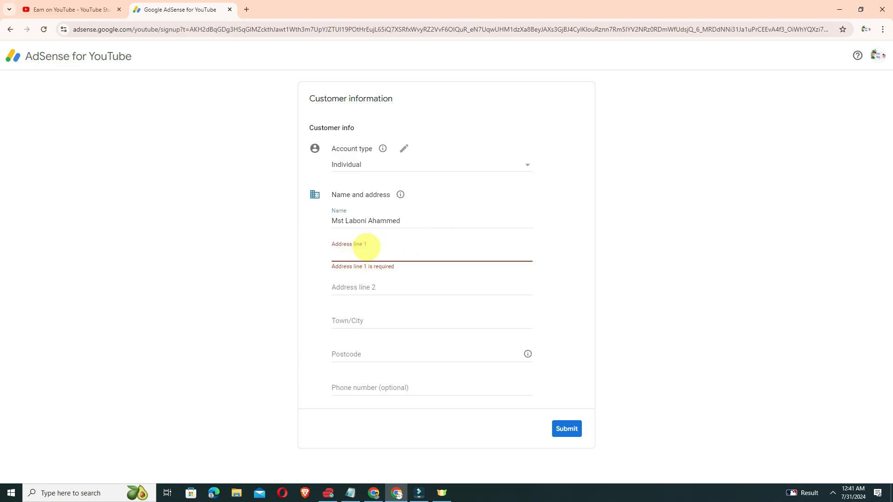
left_click(355, 288)
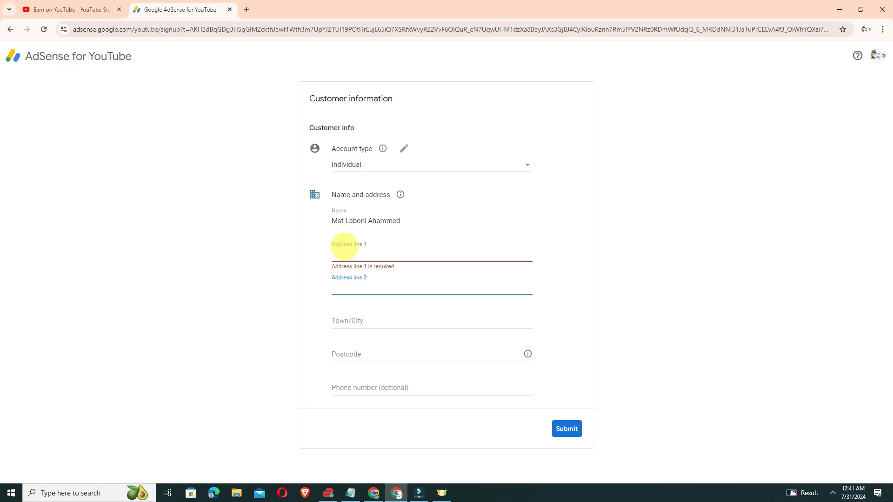
left_click(345, 249)
left_click(372, 283)
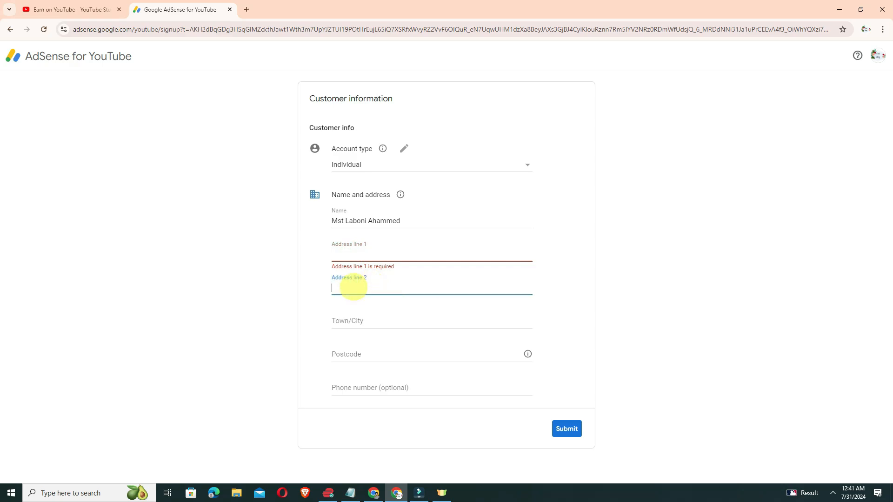
Copy the street address from the Notepad notes into Address line 1 of the AdSense form and check its beginning
left_click(352, 256)
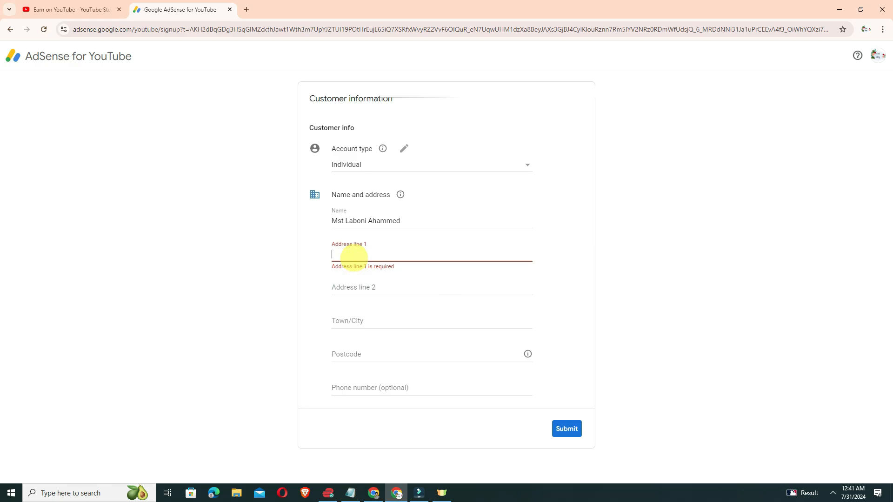
left_click(351, 492)
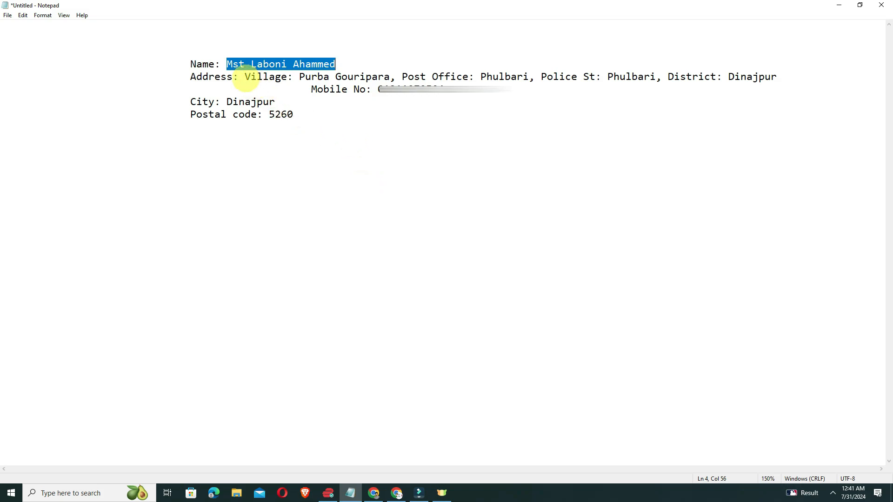
left_click_drag(245, 78, 798, 82)
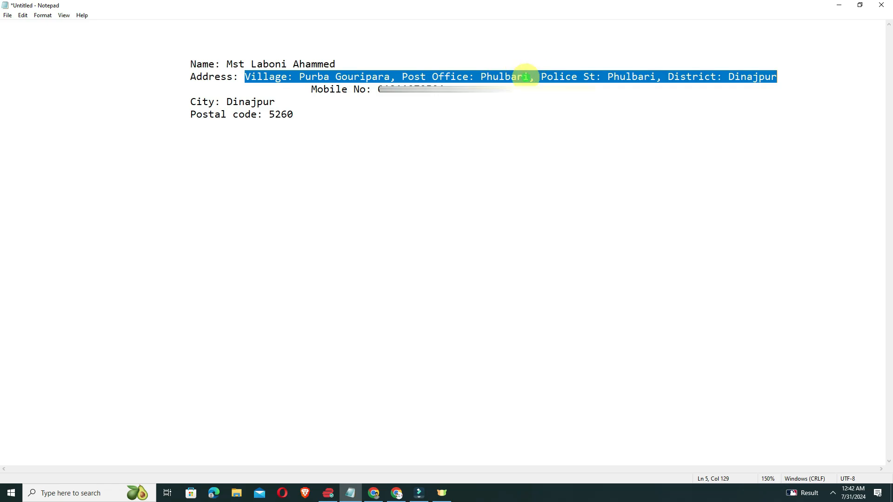
right_click(526, 76)
left_click(551, 107)
left_click(397, 493)
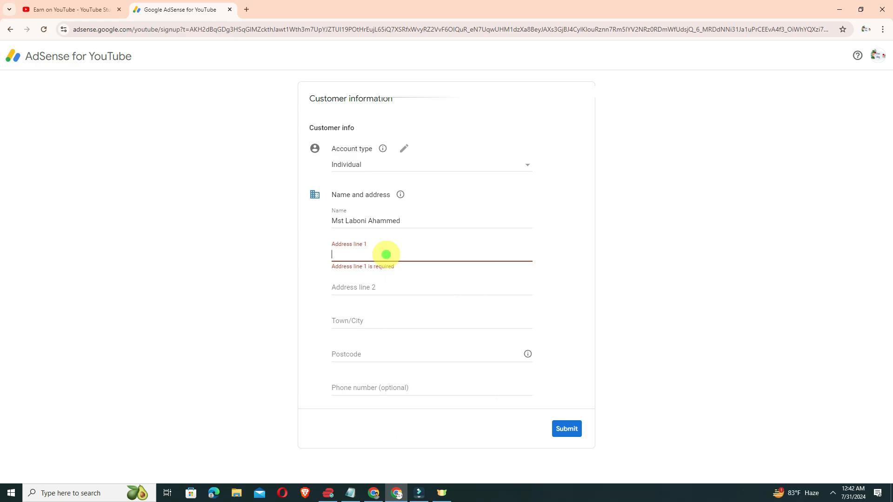
right_click(386, 253)
left_click(421, 350)
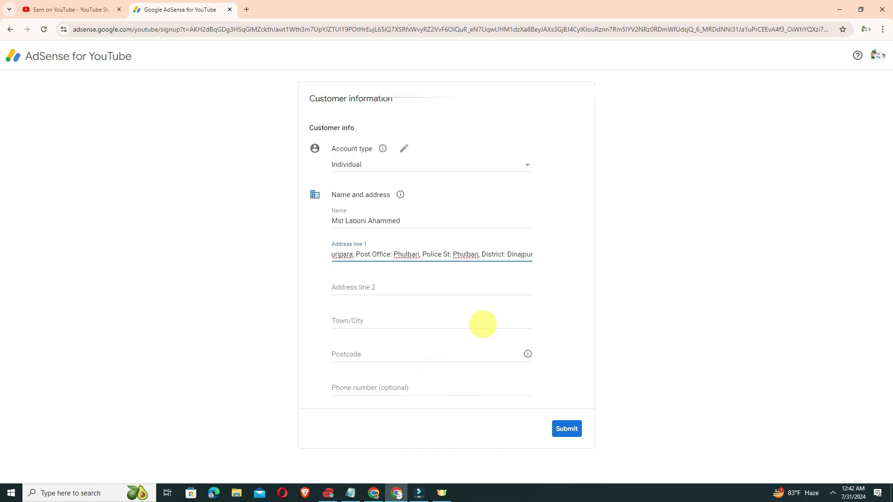
left_click_drag(345, 254, 304, 253)
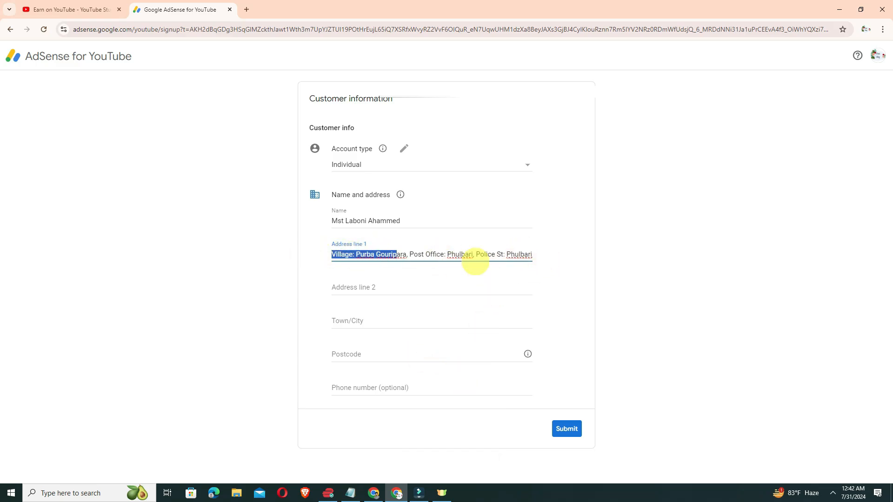
Copy the labelled mobile number from the Notepad notes and paste it into Address line 2 of the AdSense form
left_click(396, 291)
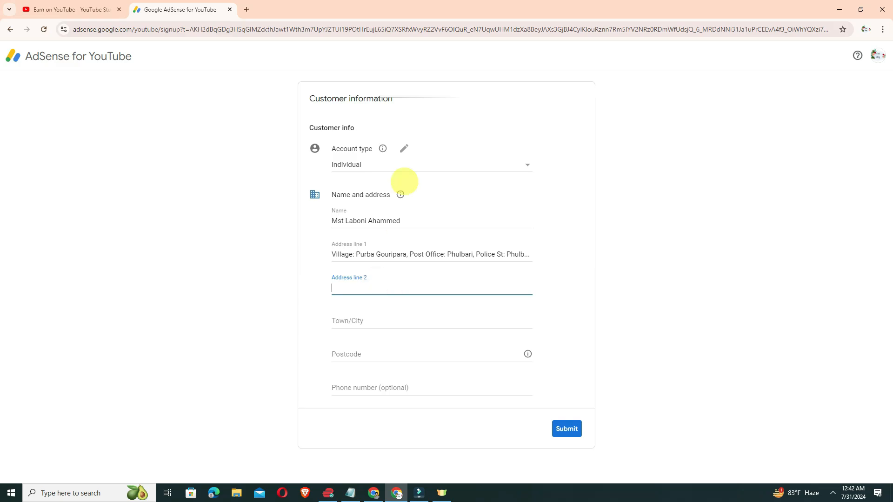
left_click(347, 287)
left_click(354, 493)
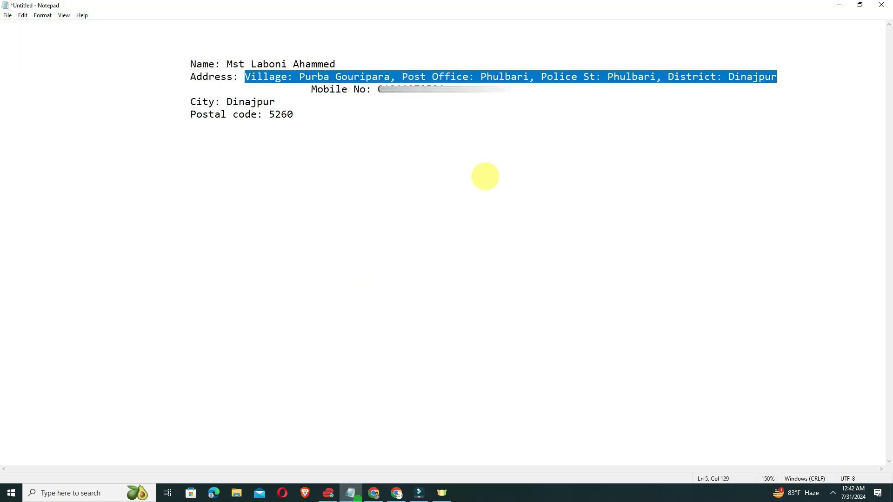
left_click_drag(306, 89, 453, 91)
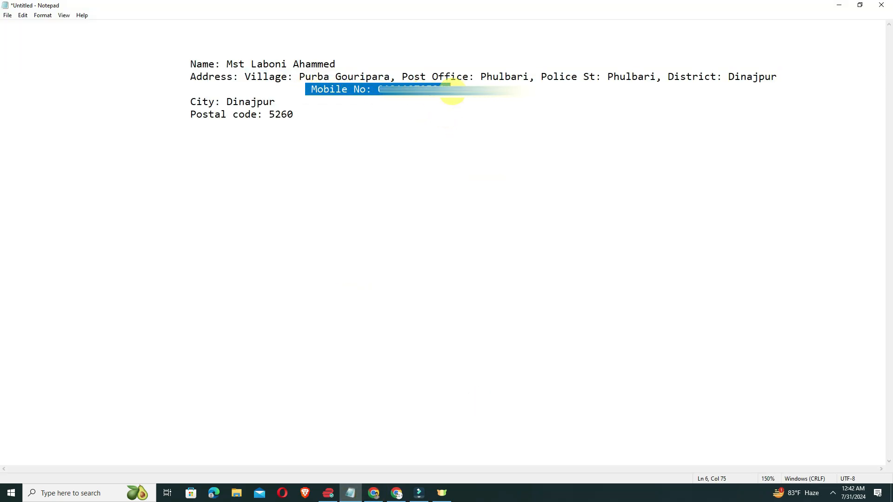
right_click(436, 98)
left_click(459, 120)
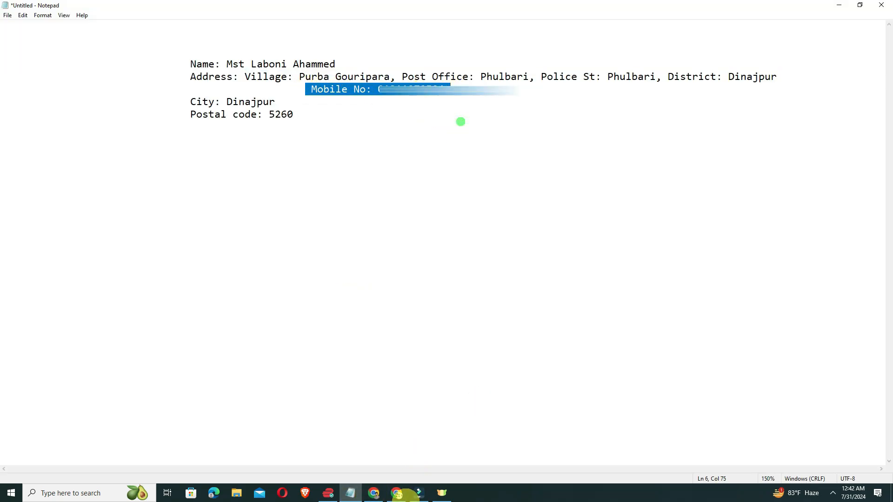
left_click(397, 493)
right_click(341, 282)
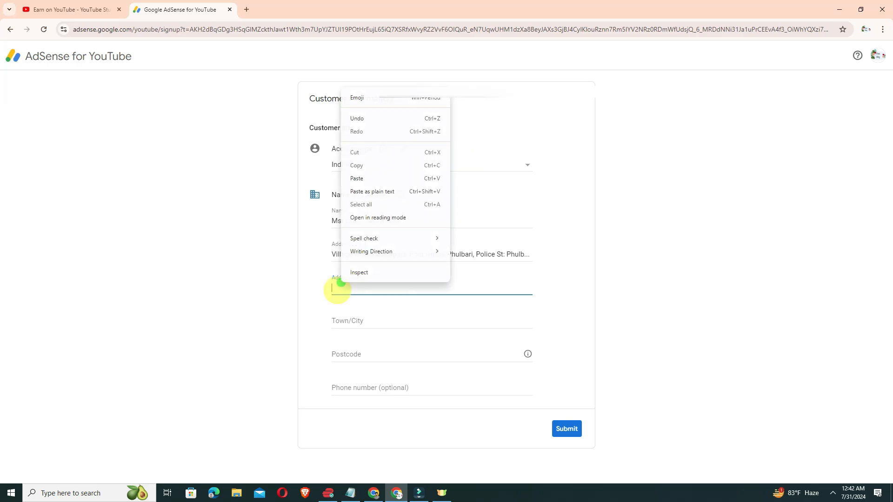
left_click(371, 181)
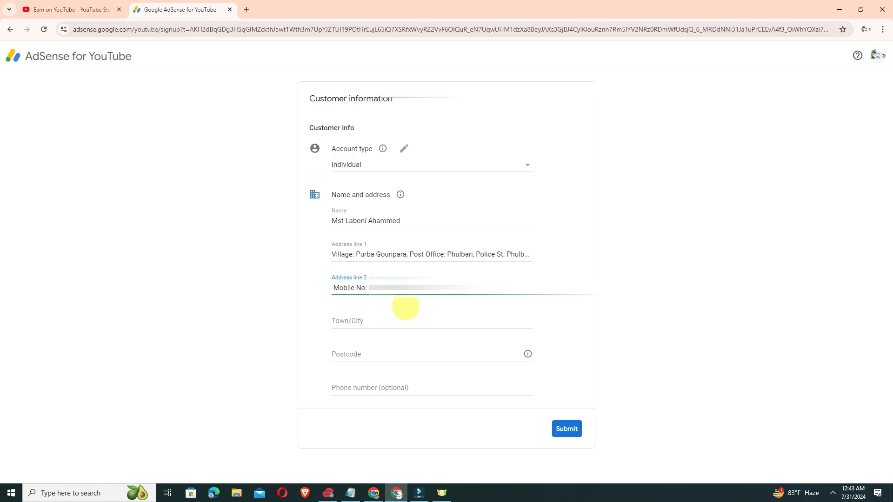
Copy the city from the Notepad notes and paste it into the Town/City field of the AdSense form
left_click(348, 321)
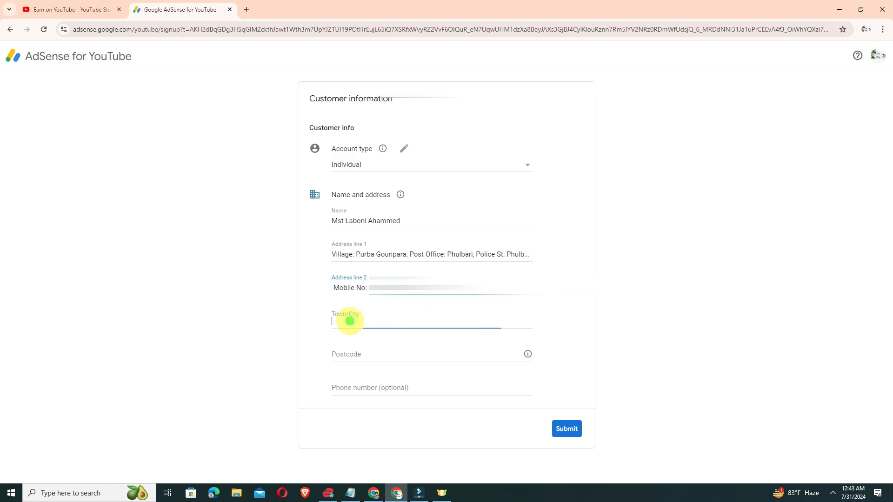
left_click(351, 492)
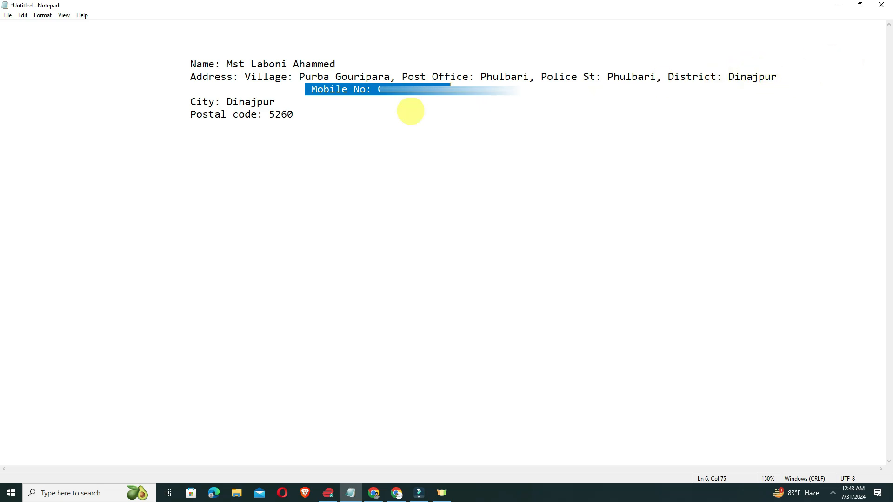
left_click_drag(276, 101, 227, 101)
right_click(247, 102)
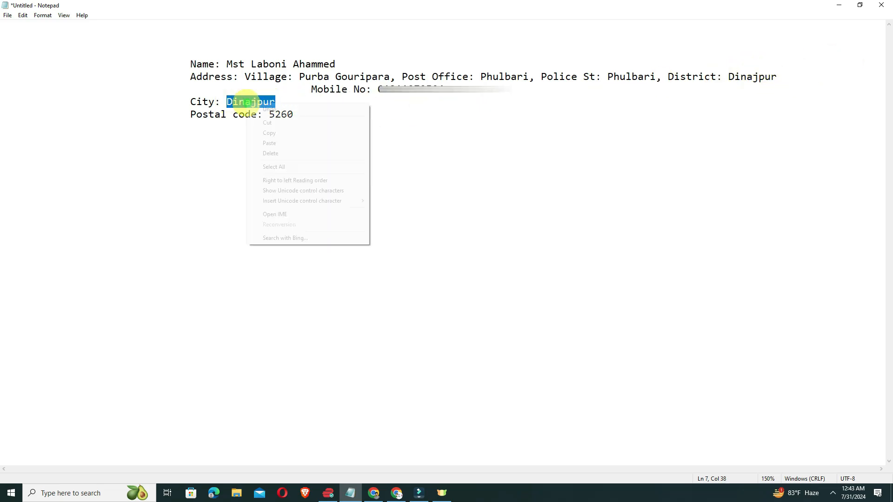
left_click(302, 133)
left_click(397, 493)
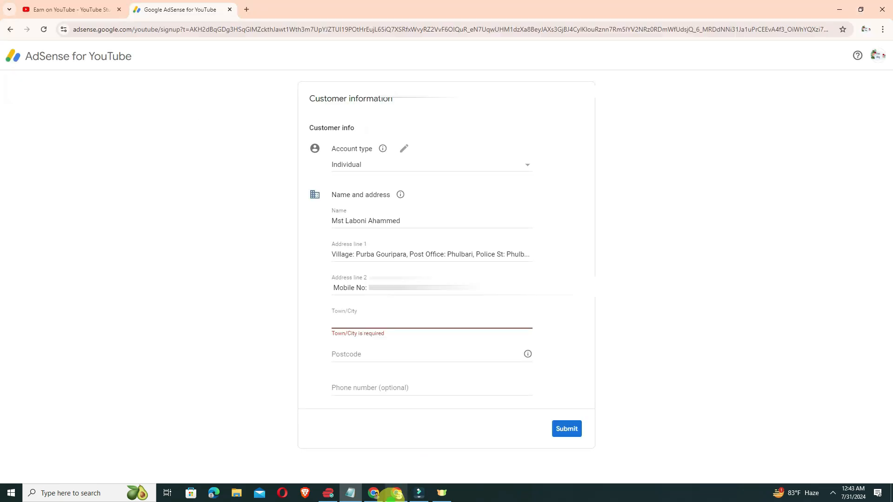
left_click(351, 321)
right_click(352, 319)
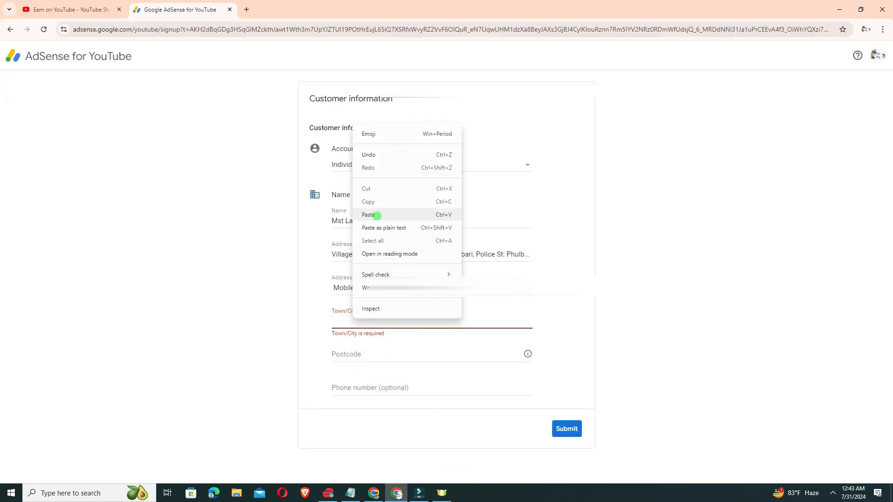
left_click(376, 215)
Copy the postal code from the Notepad notes and paste it into the Postcode field of the AdSense form
left_click(353, 354)
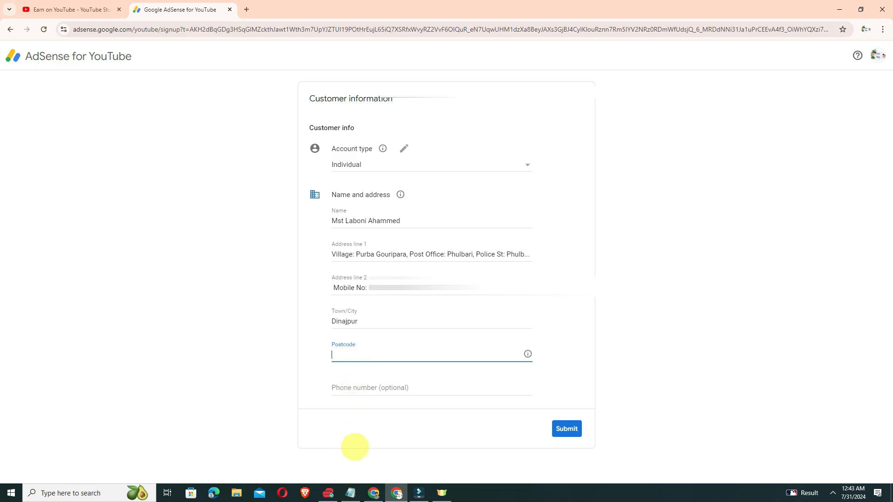
left_click(351, 492)
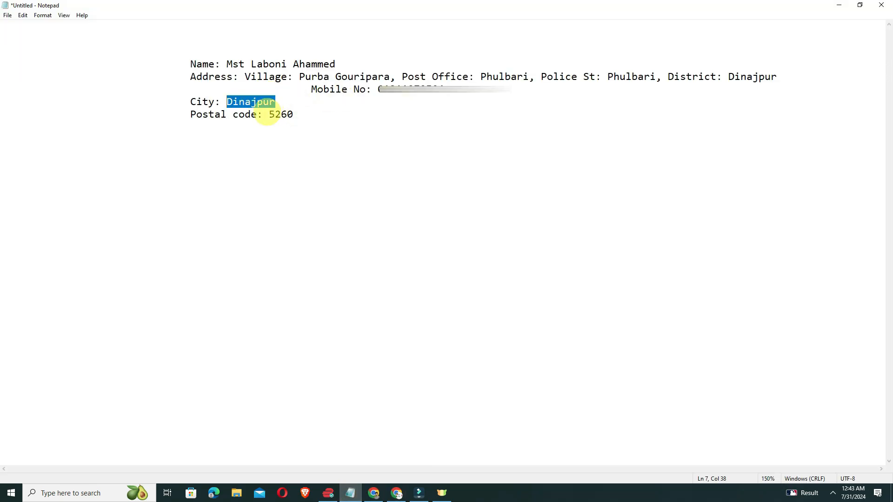
left_click_drag(268, 115, 303, 114)
right_click(288, 113)
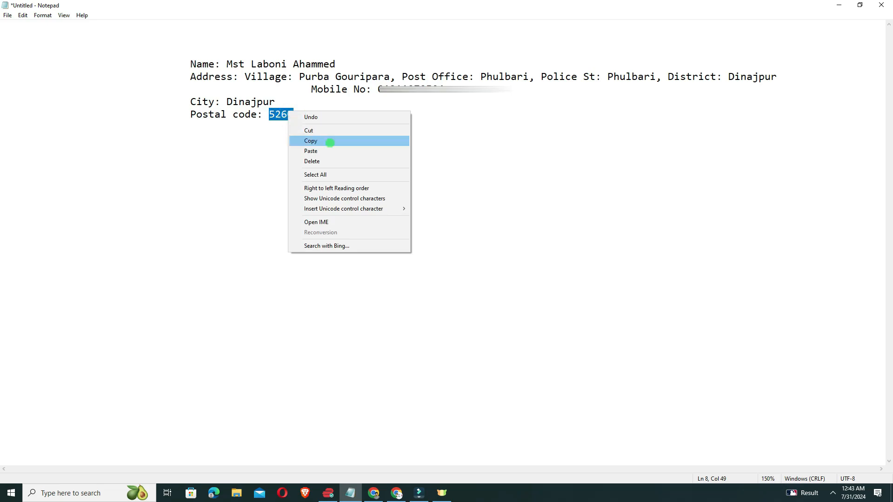
left_click(329, 140)
left_click(396, 492)
left_click(341, 348)
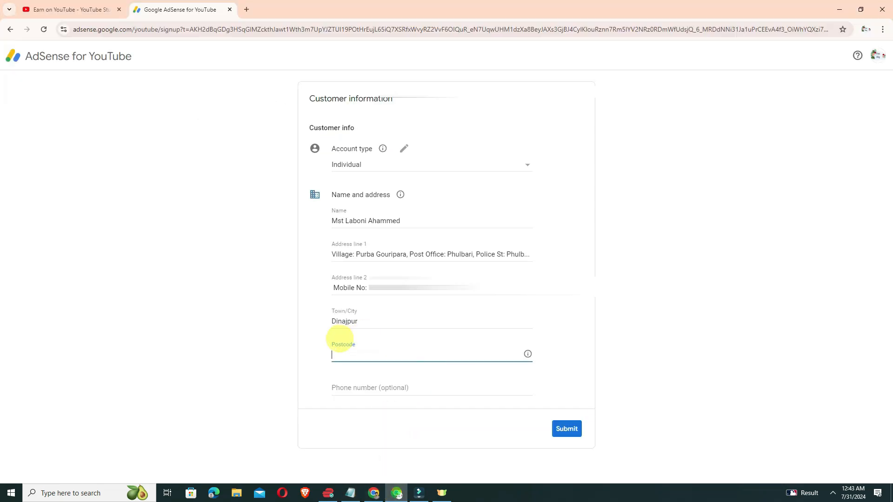
right_click(347, 357)
left_click(370, 254)
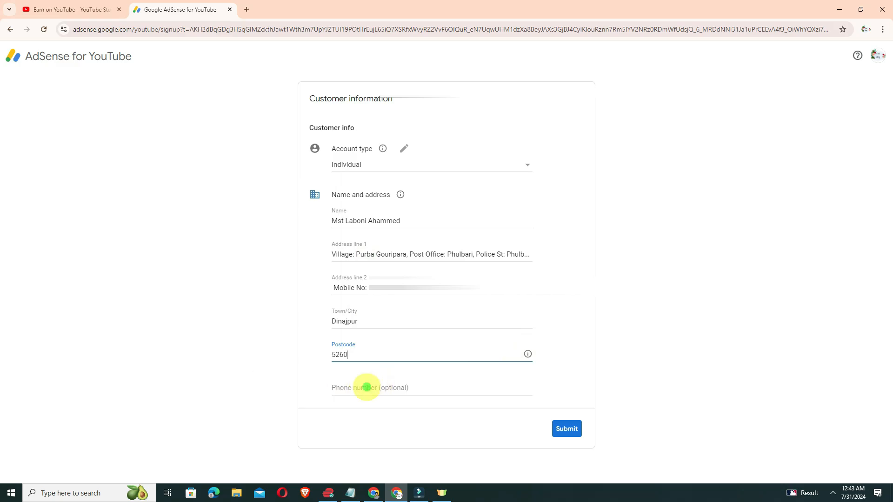
Submit the customer information form with the optional phone number left blank and decline saving the address in the browser
left_click(366, 387)
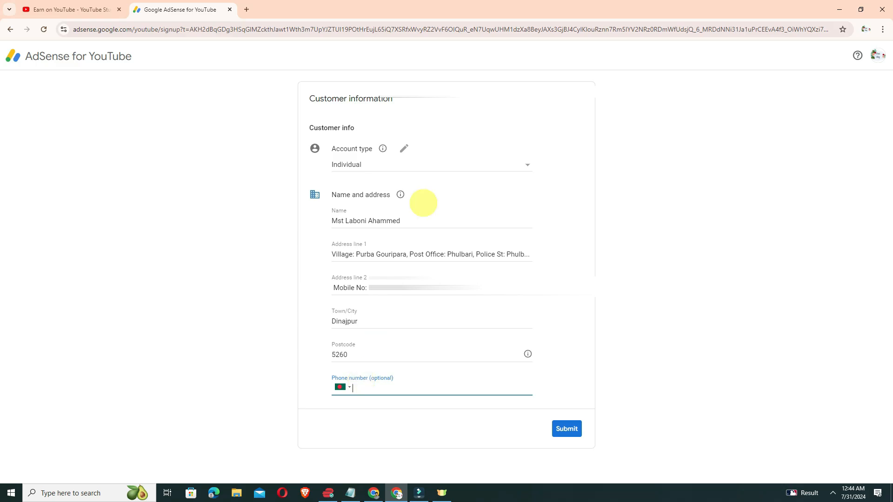
left_click_drag(314, 97, 409, 99)
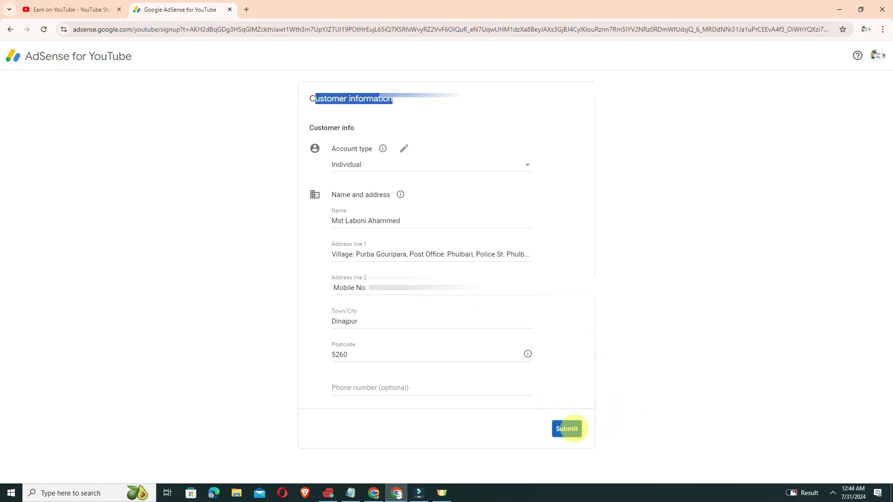
left_click(564, 429)
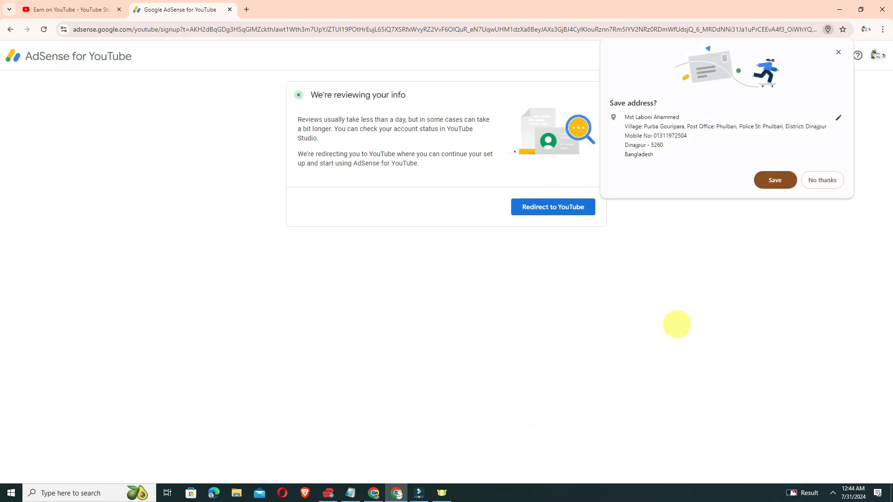
left_click(817, 184)
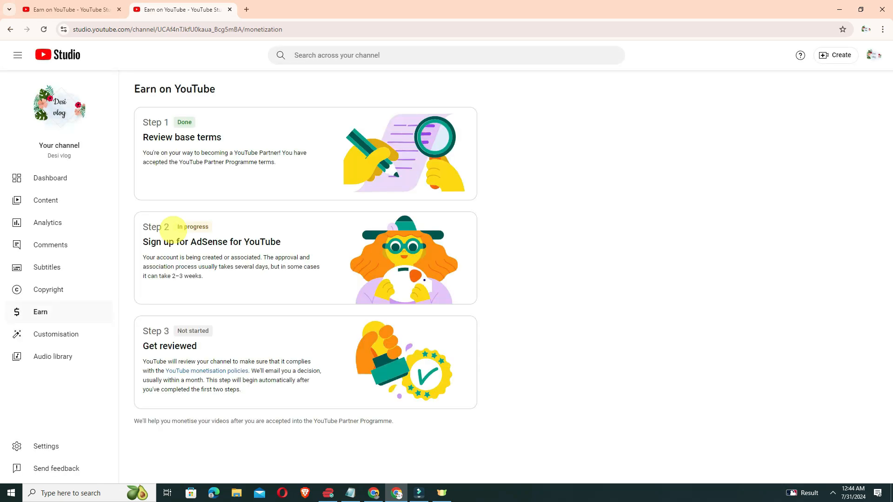
Check the status of Step 2, Sign up for AdSense for YouTube, on the channel's Earn page
left_click_drag(134, 227, 220, 230)
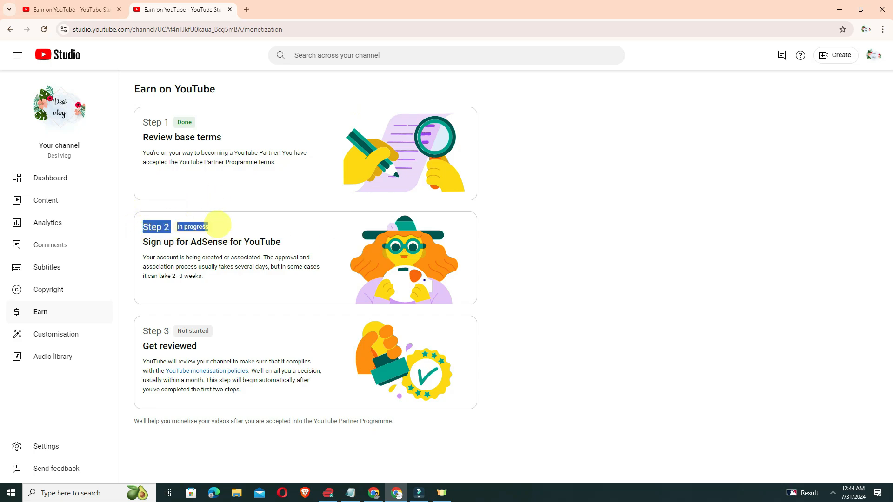
left_click(152, 227)
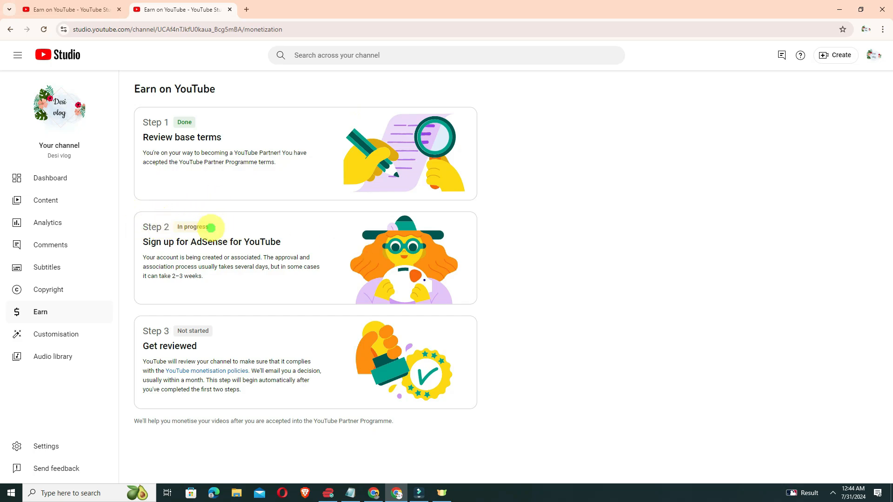
left_click_drag(211, 228, 120, 228)
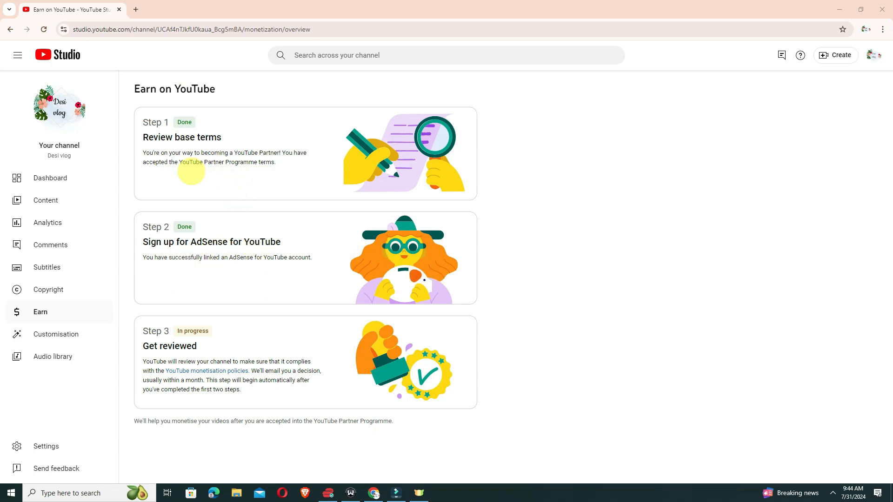
left_click_drag(138, 224, 322, 260)
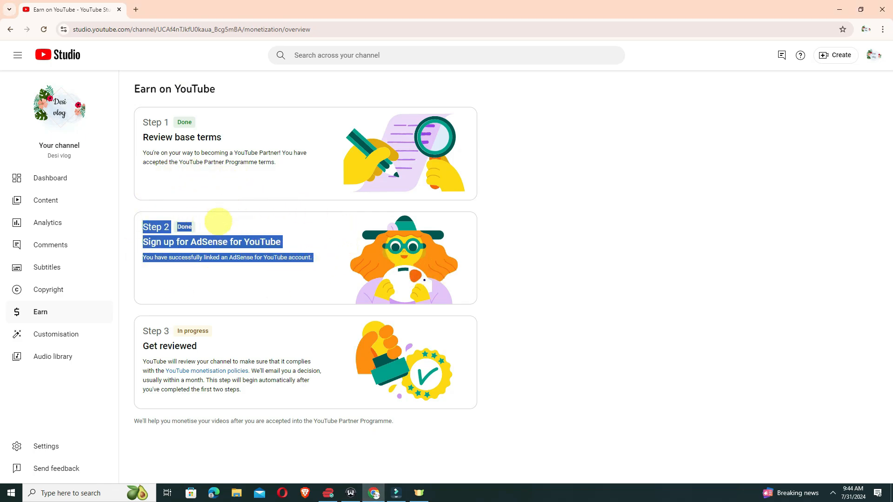
left_click(322, 251)
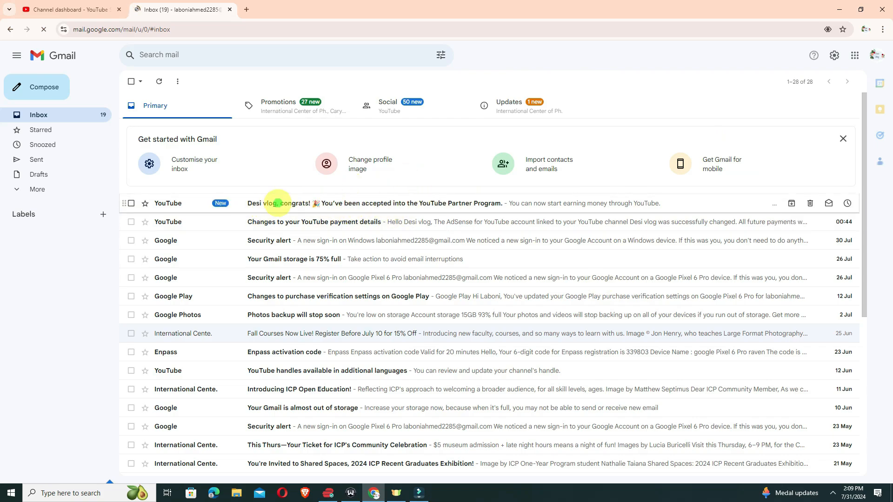
Open YouTube's email about acceptance into the YouTube Partner Program in Gmail and read through it
left_click(264, 202)
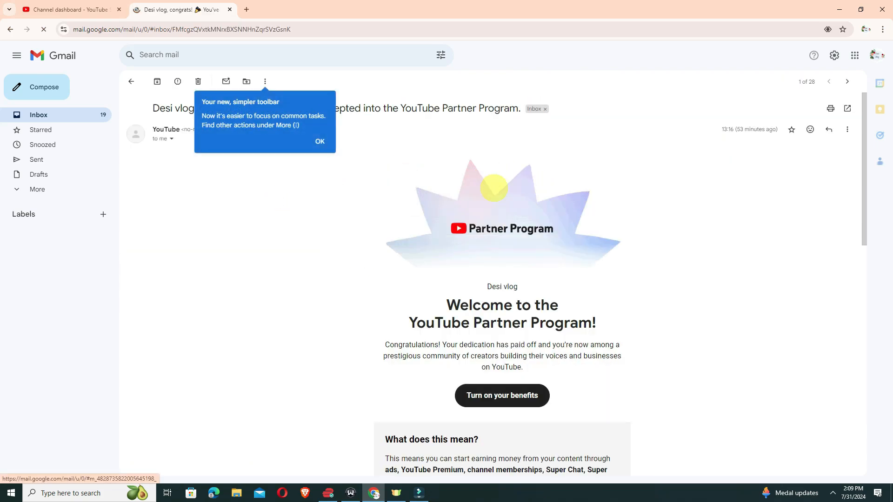
scroll(479, 258, "down", 1)
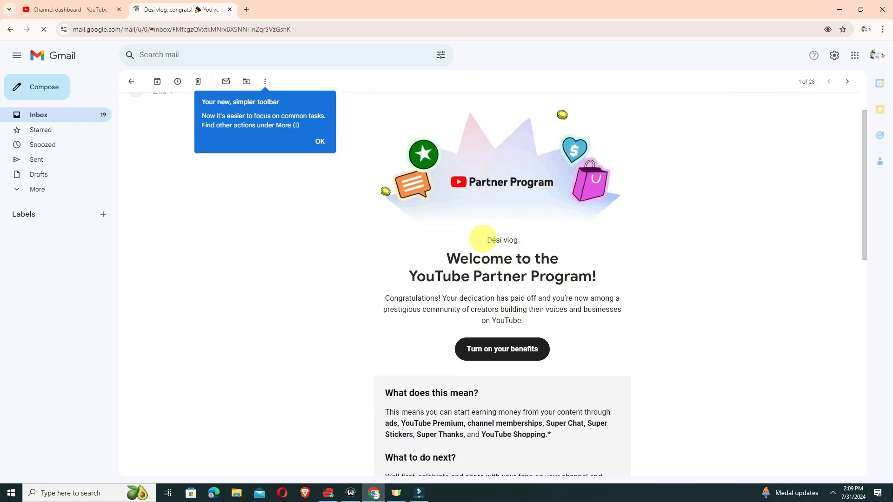
left_click_drag(491, 238, 521, 238)
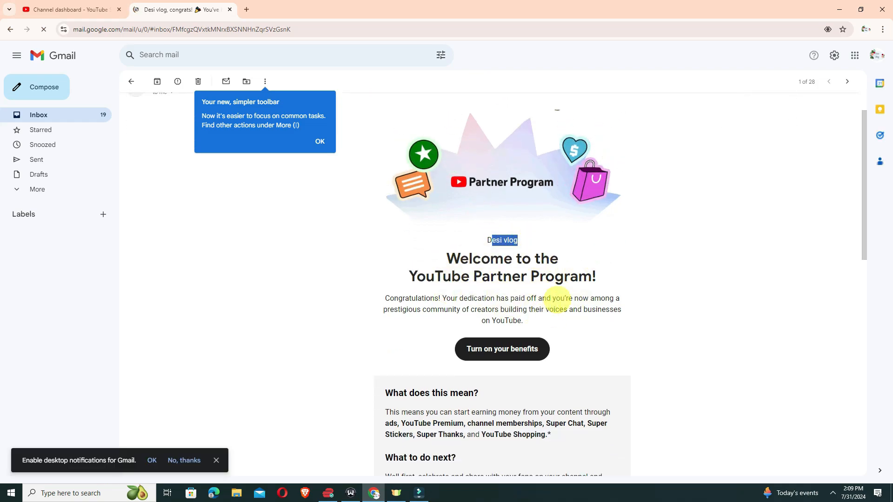
scroll(582, 295, "down", 1)
scroll(582, 295, "down", 6)
scroll(617, 249, "up", 7)
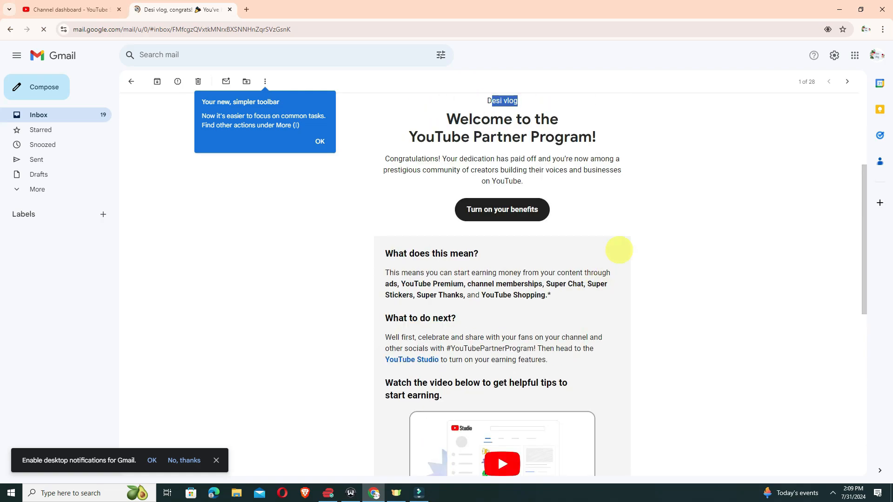
Dismiss Gmail's tip about the simpler toolbar and switch to the YouTube Studio channel dashboard
left_click(320, 142)
scroll(433, 224, "up", 2)
left_click(68, 9)
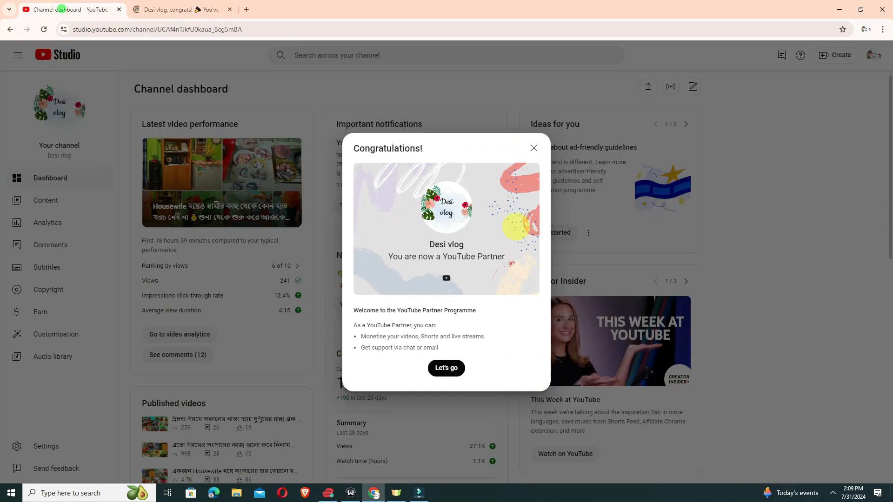